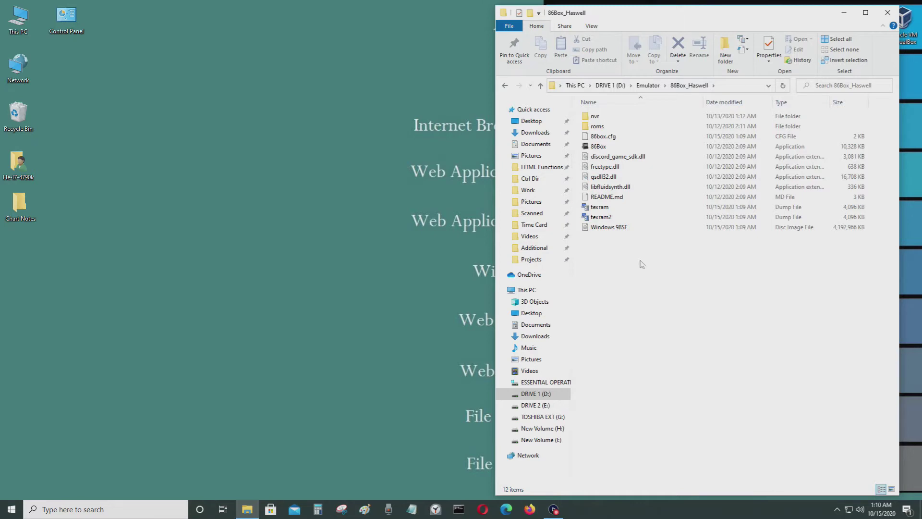
Select the 86Box application file in the 86Box_Haswell folder on DRIVE 1 (D:).
left_click(638, 150)
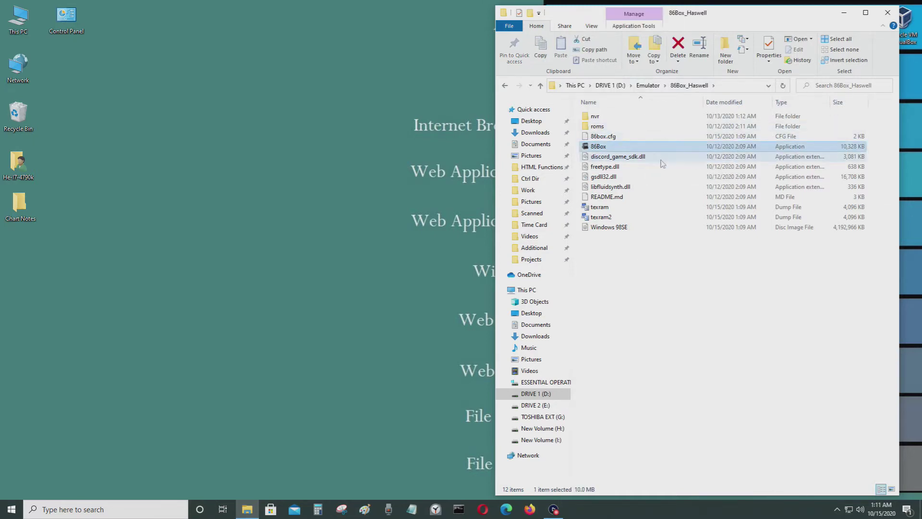
left_click(662, 158)
left_click(665, 149)
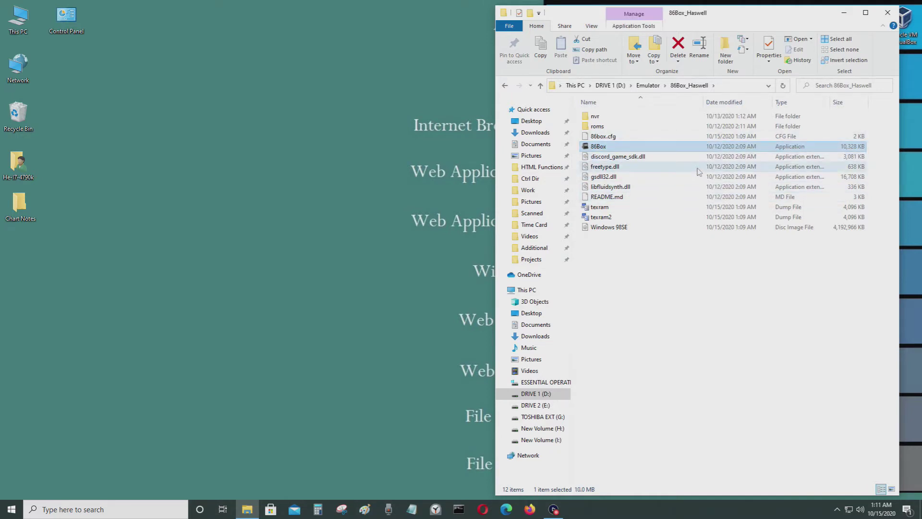
Launch 86Box and open the emulated machine's Settings from the Tools menu.
double_click(661, 148)
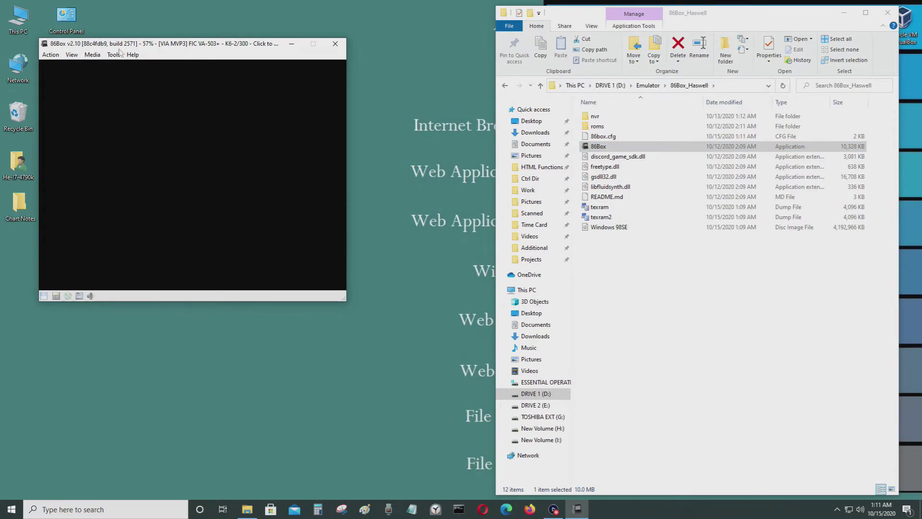
left_click(114, 54)
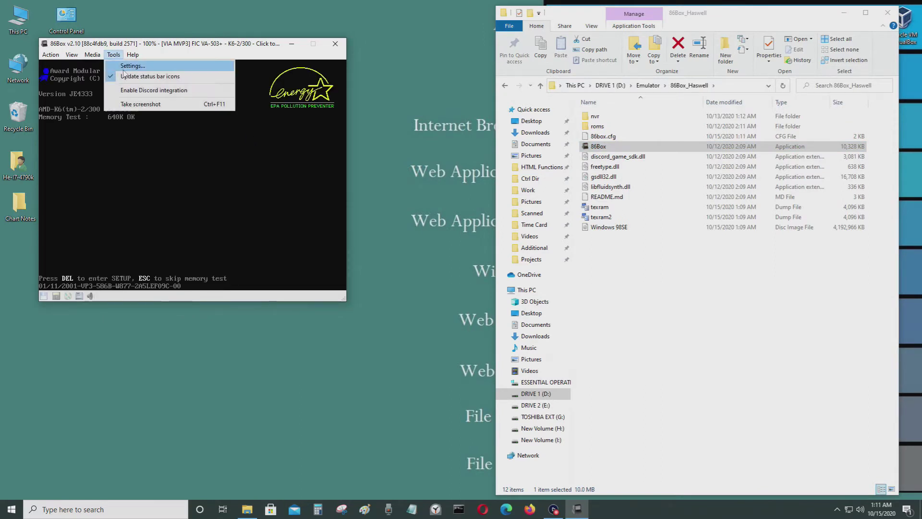
left_click(122, 68)
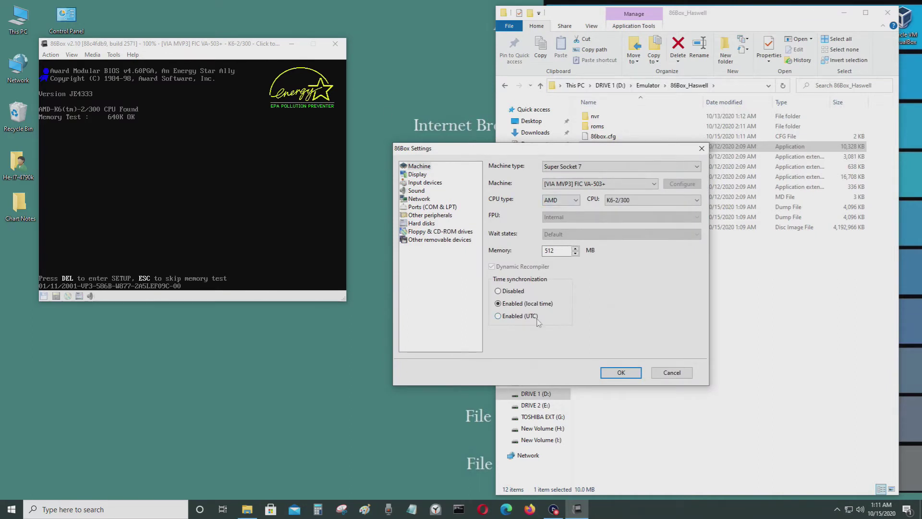
In Display, confirm the S3 ViRGE/DX video card keeps 4 MB of memory.
left_click(418, 174)
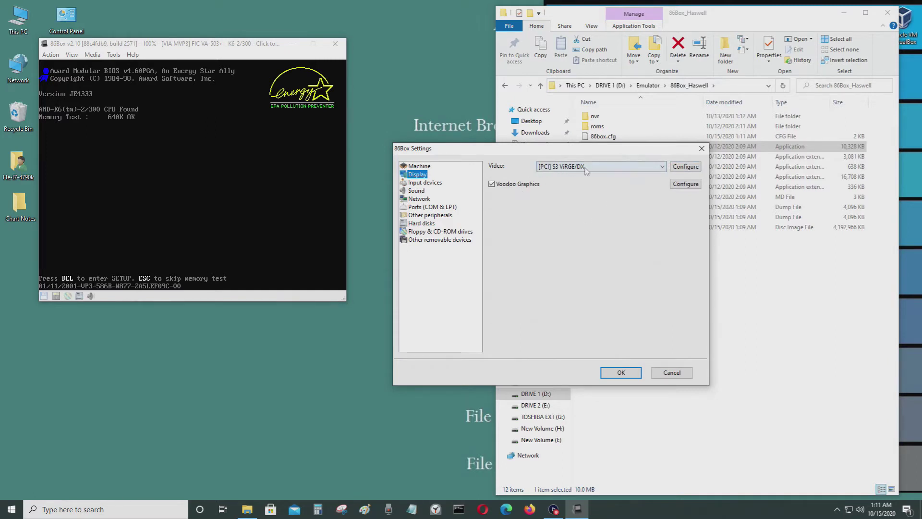
left_click(687, 167)
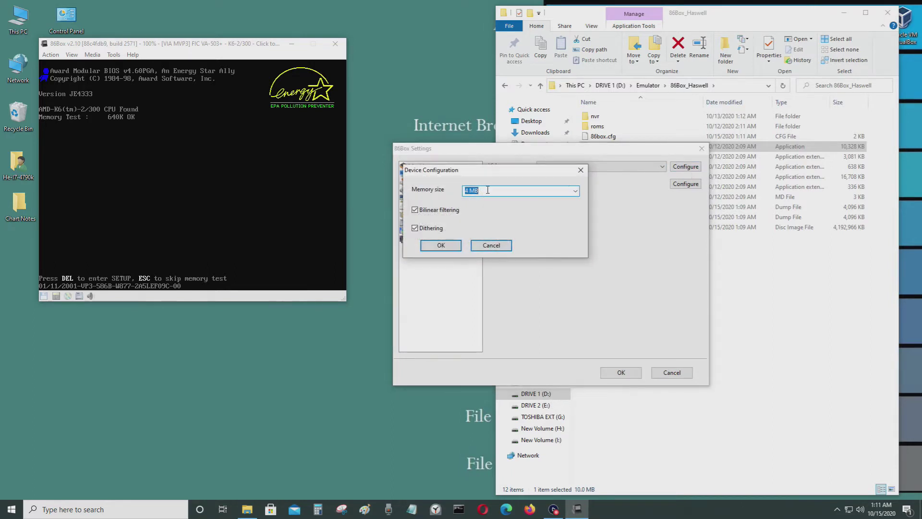
left_click(574, 191)
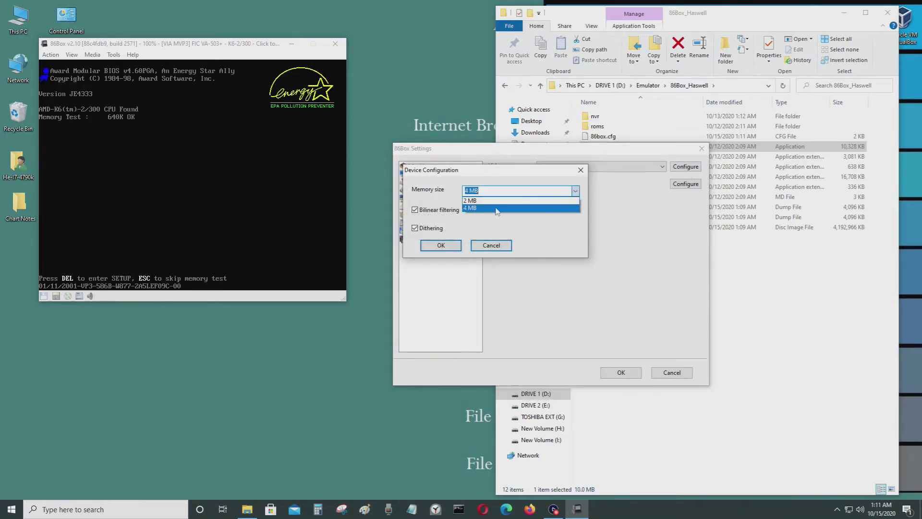
left_click(496, 209)
left_click(440, 245)
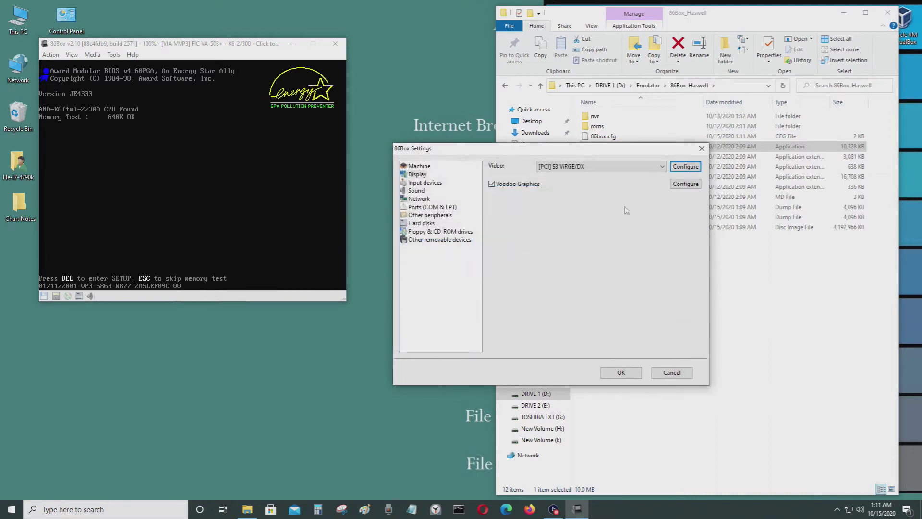
Confirm Voodoo Graphics with 2 render threads, 4 MB framebuffer and 4 MB texture memory.
left_click(686, 184)
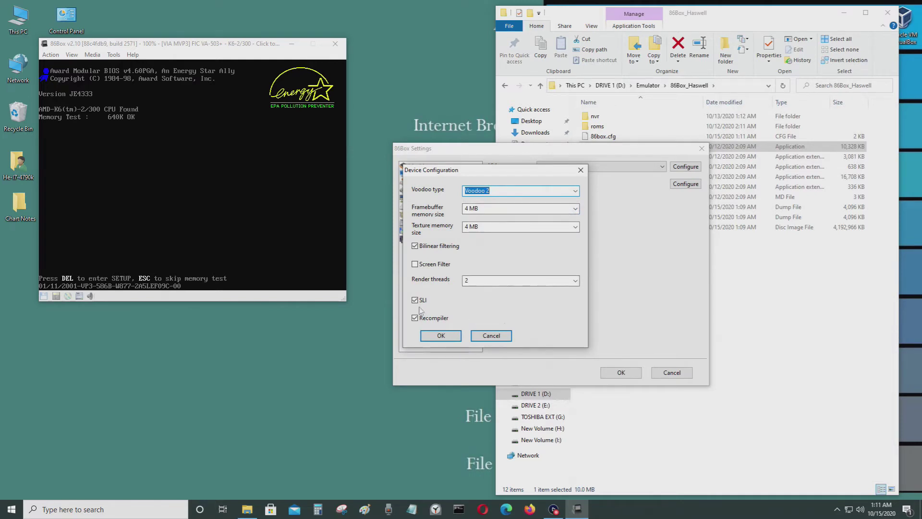
left_click(552, 281)
left_click(528, 290)
left_click(524, 210)
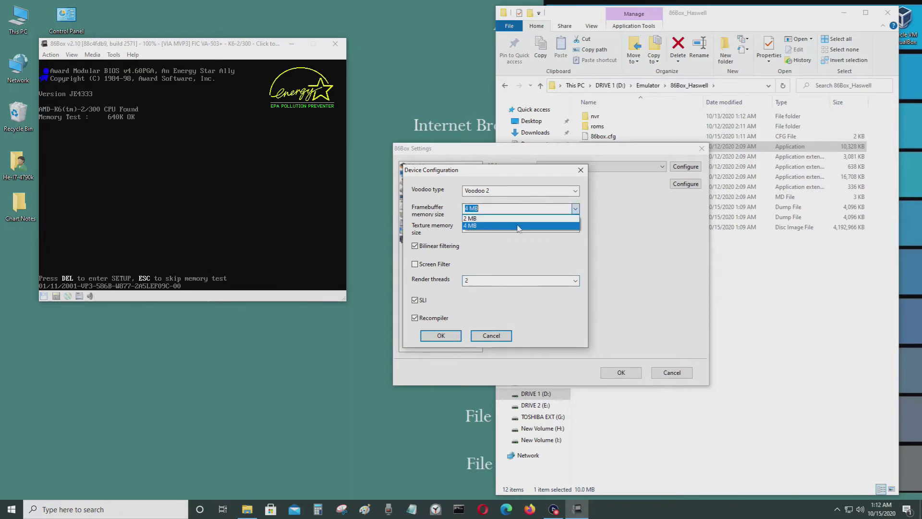
left_click(520, 228)
left_click(526, 229)
left_click(515, 245)
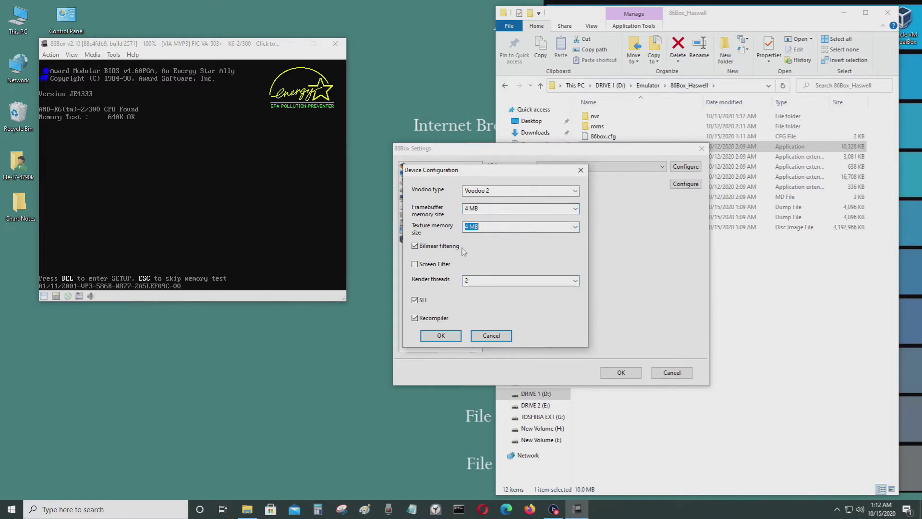
left_click(441, 336)
Keep Standard PS/2 Mouse as the mouse and System MIDI as the MIDI output.
left_click(424, 184)
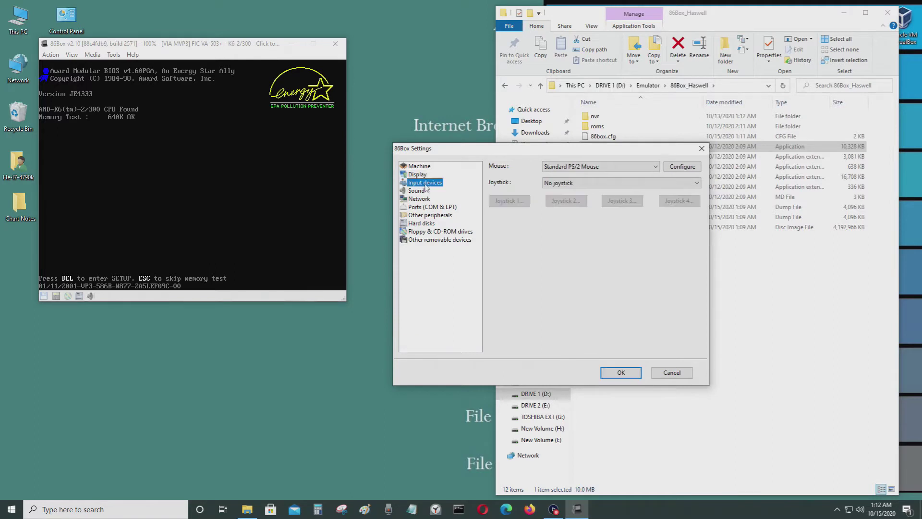
left_click(655, 166)
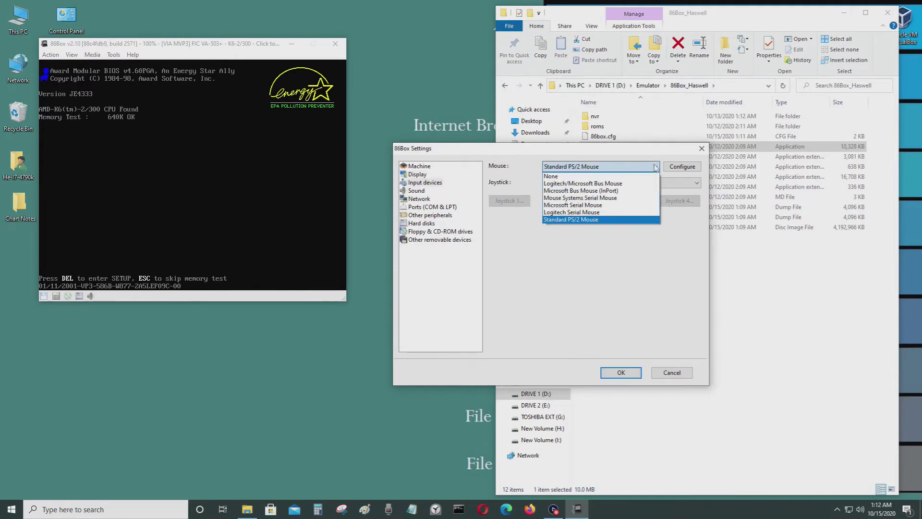
left_click(579, 221)
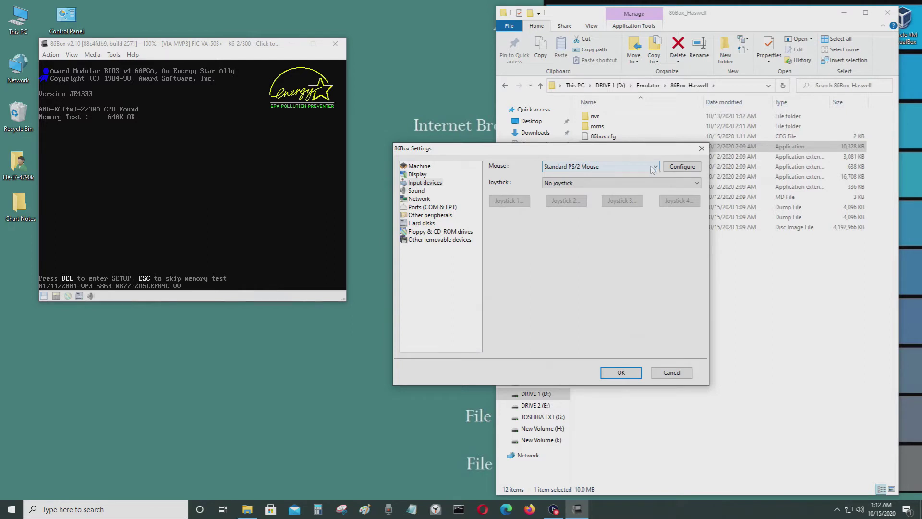
left_click(416, 192)
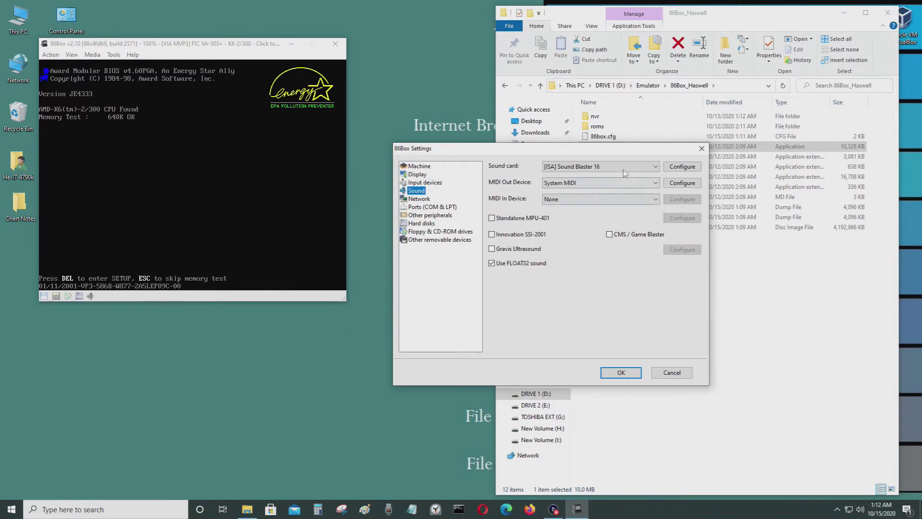
left_click(654, 183)
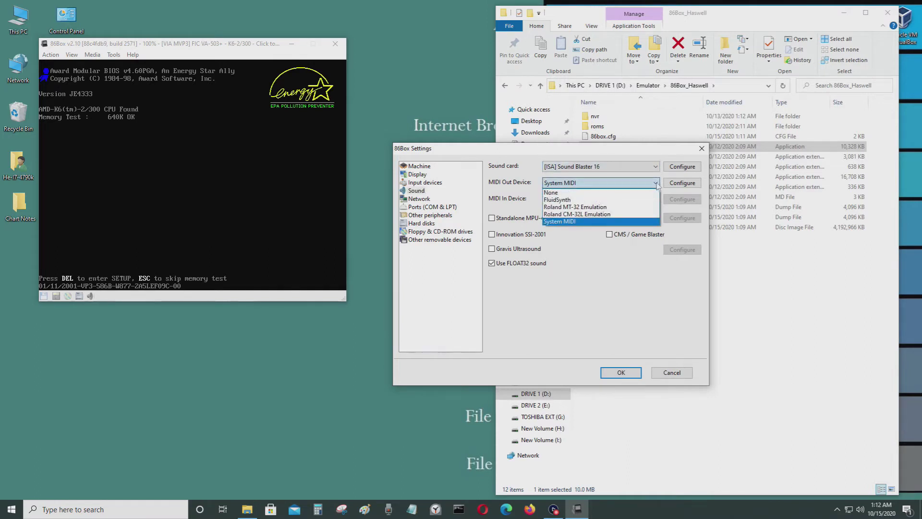
left_click(603, 224)
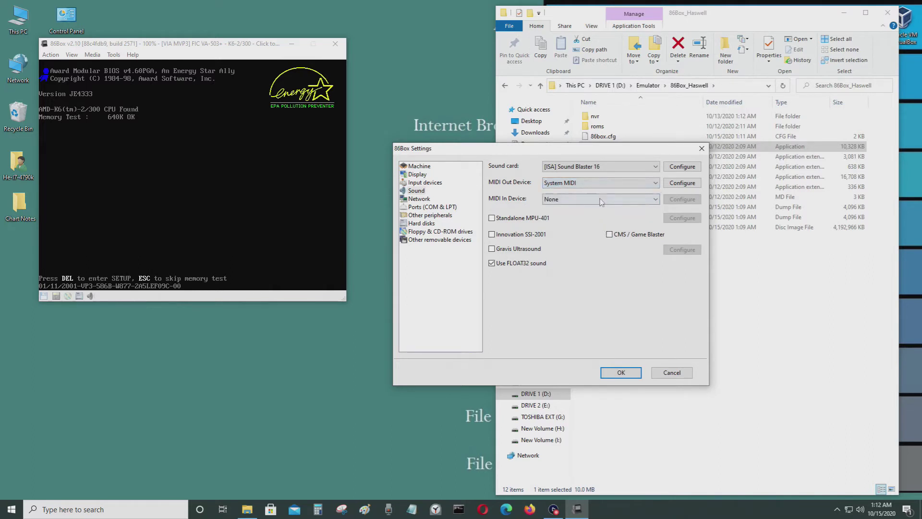
Check Network, keep Stereo LPT DAC on LPT1, then view Other peripherals.
left_click(419, 199)
left_click(419, 208)
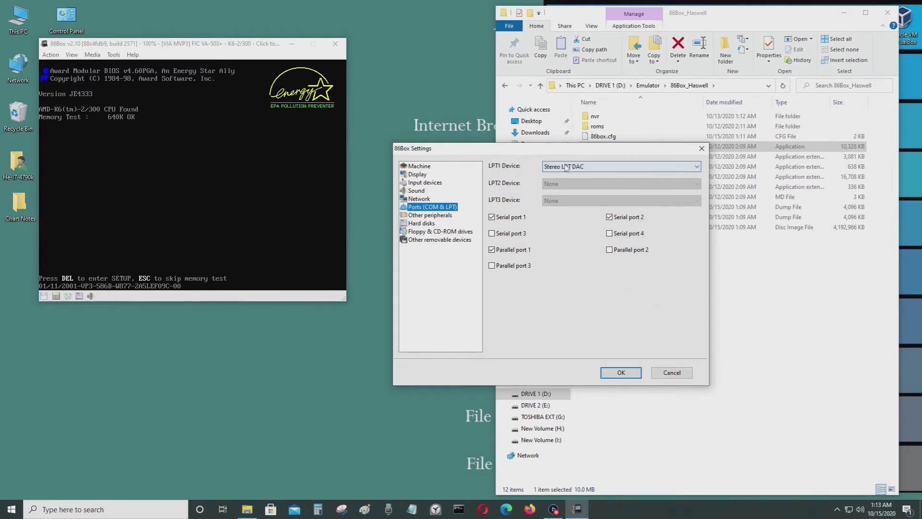
left_click(679, 167)
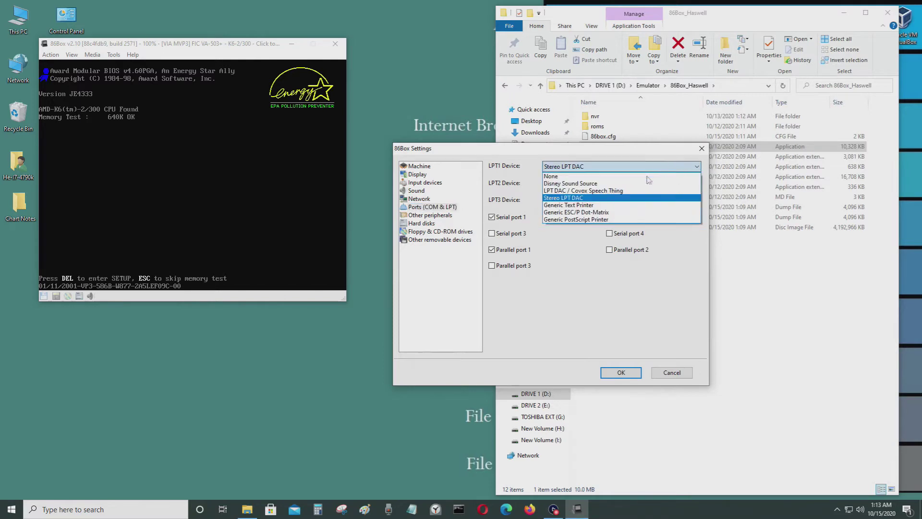
left_click(632, 199)
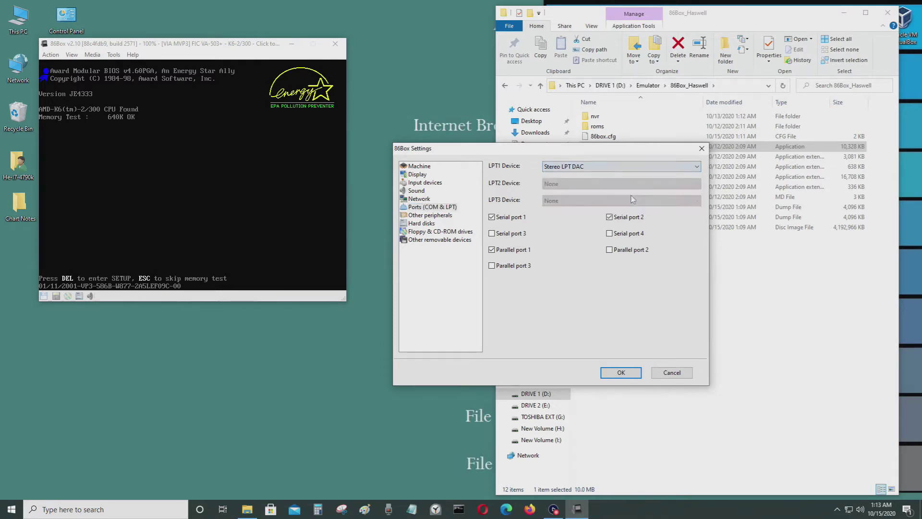
left_click(429, 216)
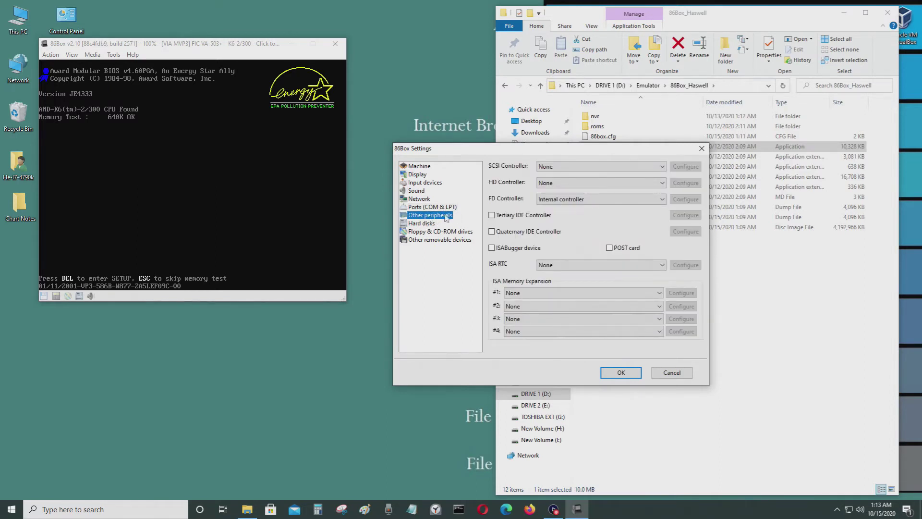
Check Hard disks, then keep the CD-ROM drive on ATAPI at 8x speed.
left_click(421, 224)
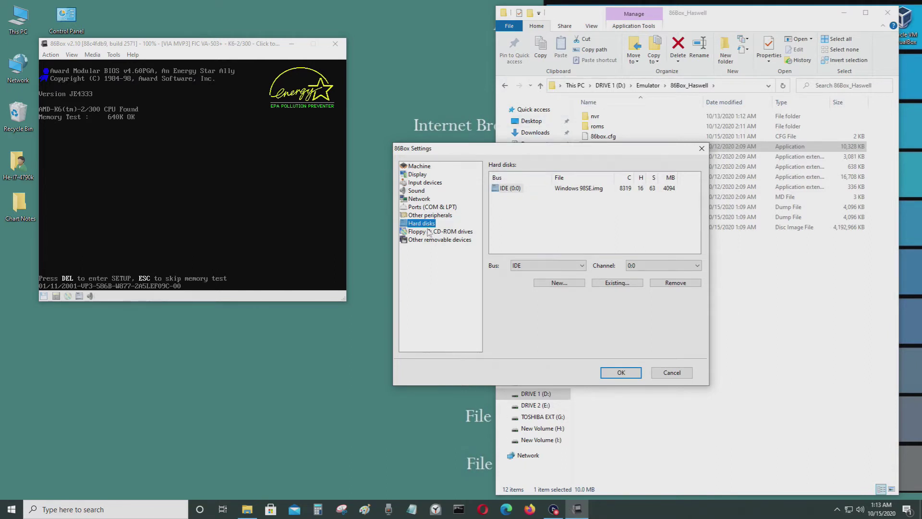
left_click(429, 233)
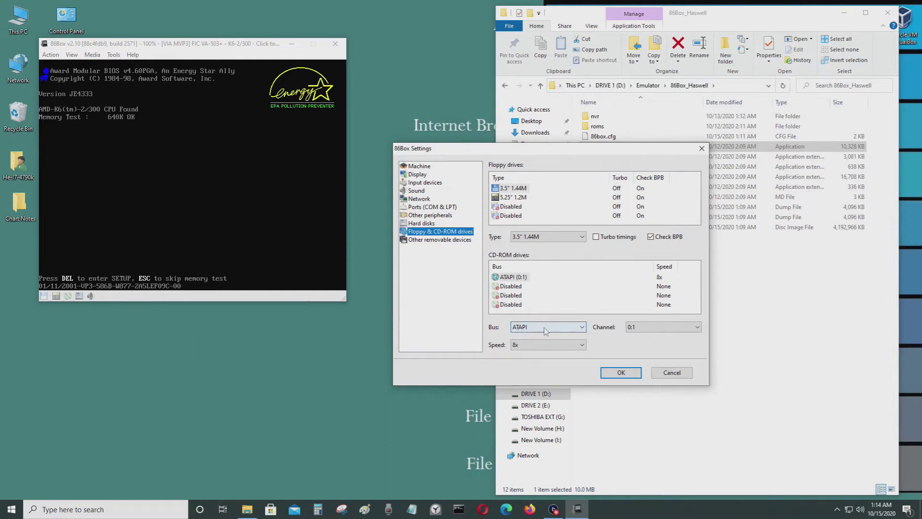
left_click(582, 330)
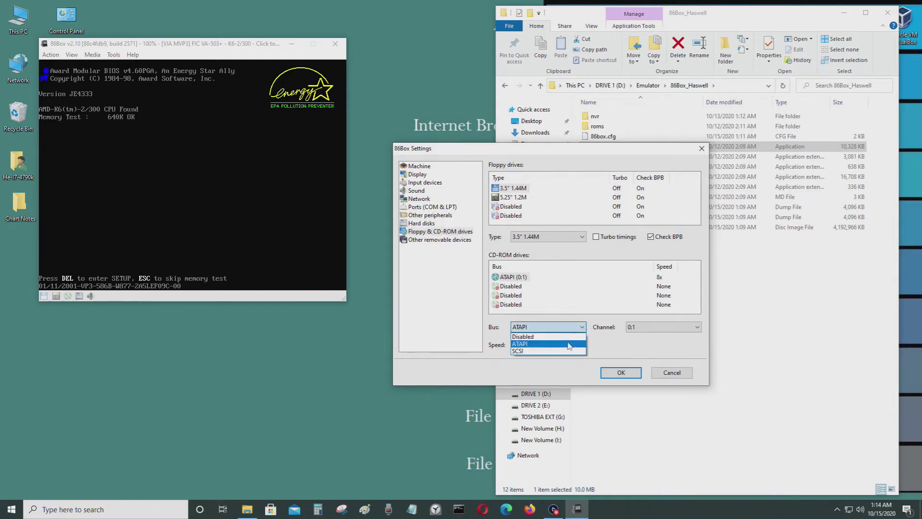
left_click(569, 345)
left_click(582, 345)
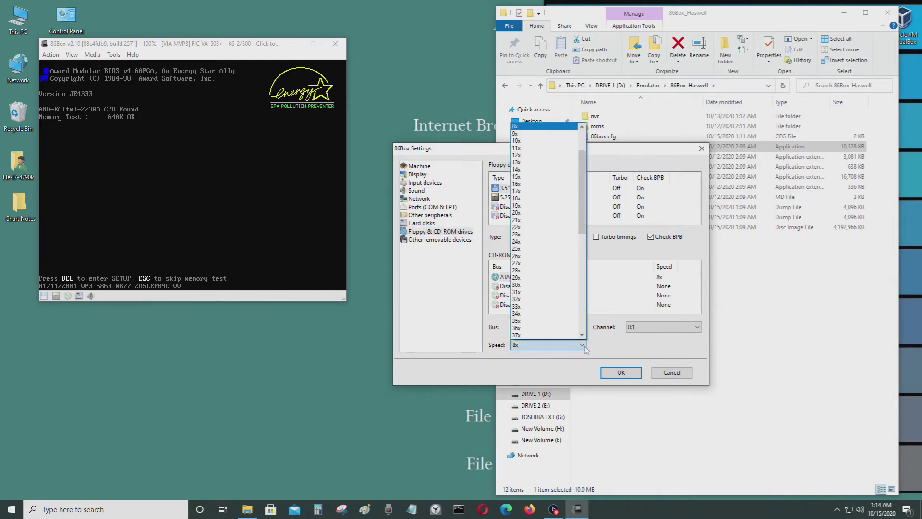
left_click(533, 126)
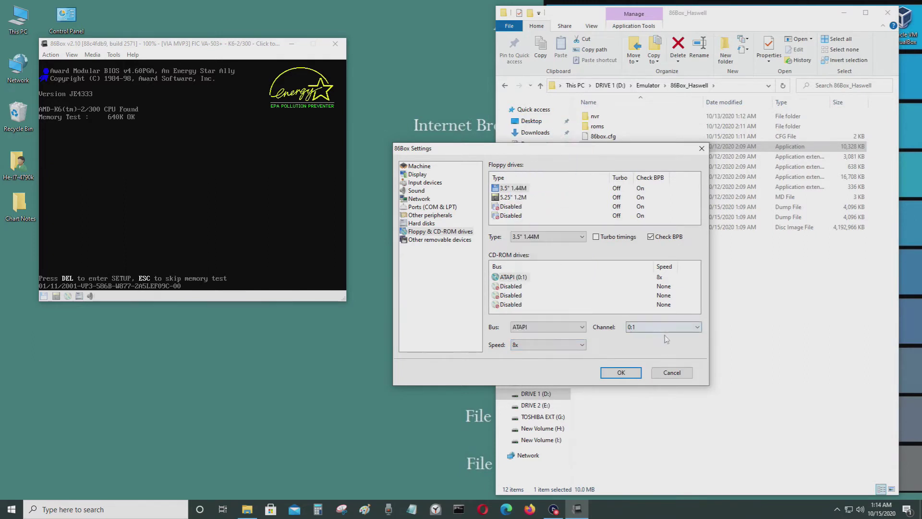
View the MO and ZIP drives, then keep the Windows 98SE.img hard disk on the IDE bus.
left_click(445, 242)
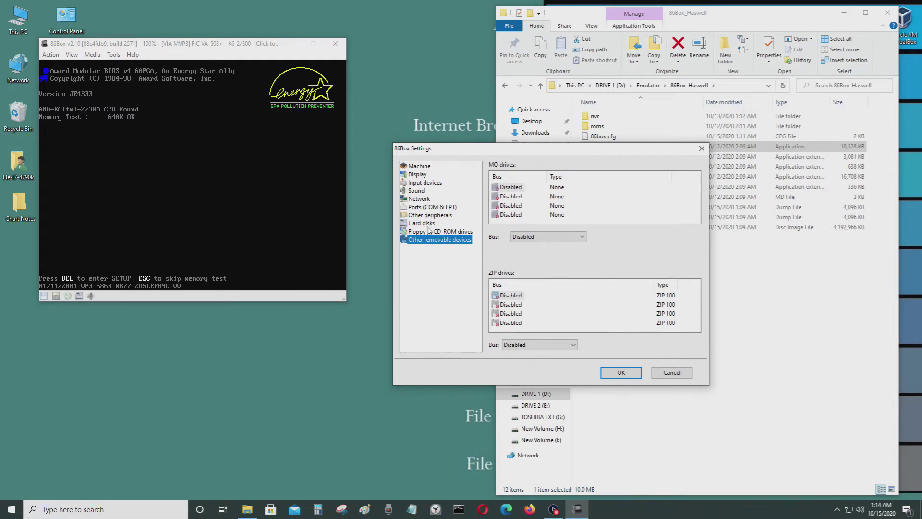
left_click(429, 225)
left_click(576, 266)
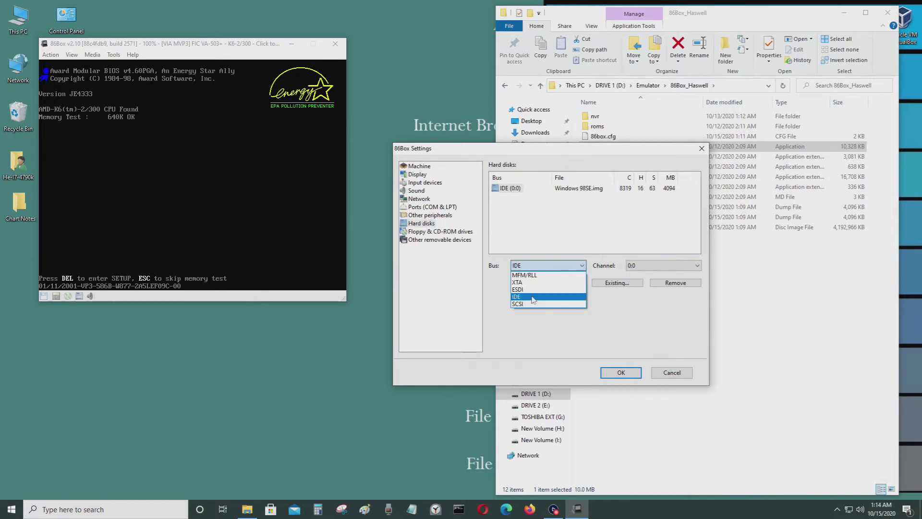
left_click(532, 298)
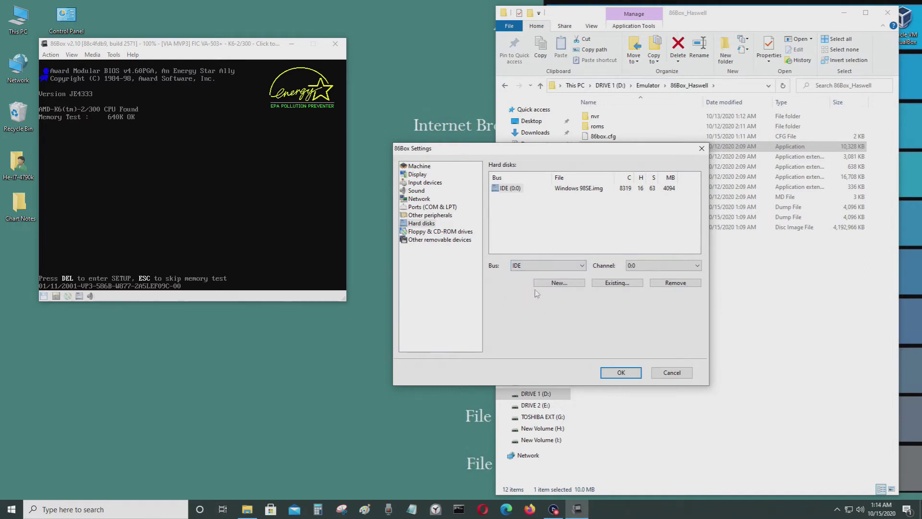
left_click(575, 265)
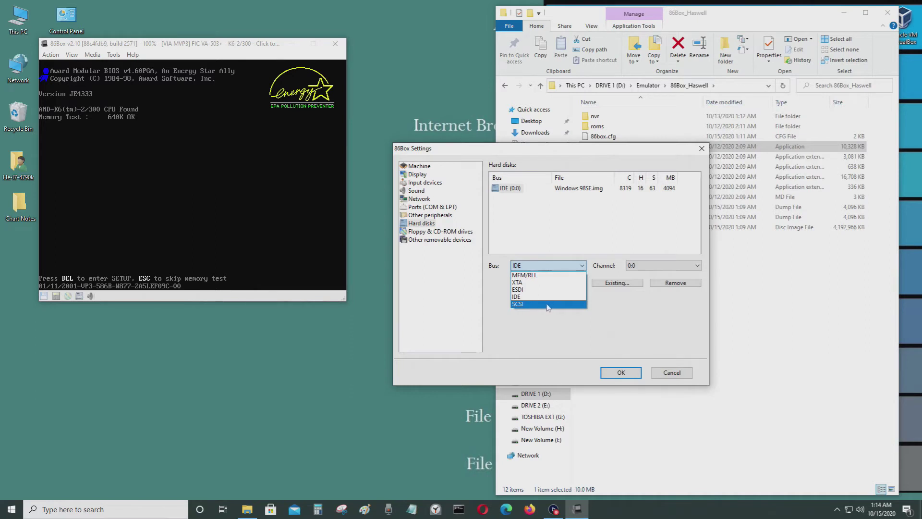
left_click(536, 296)
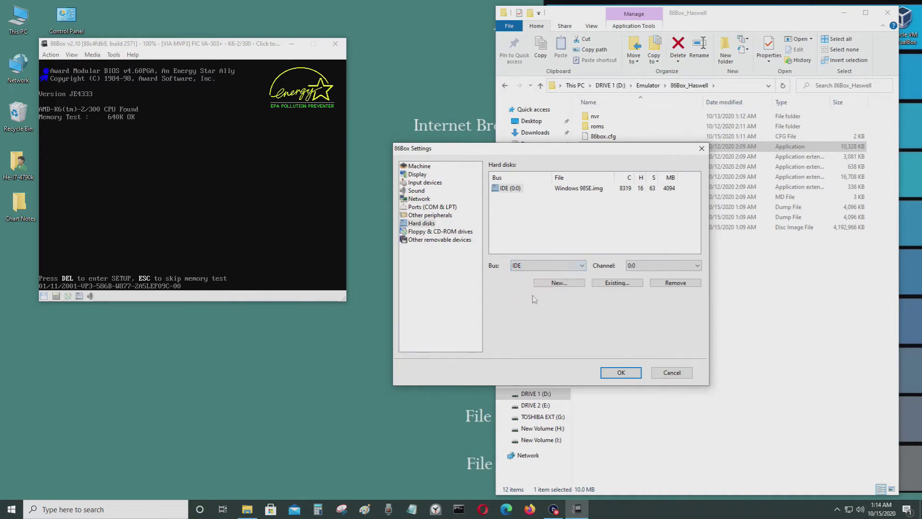
Close Settings unsaved, centre the emulator window, and disable then close the Welcome to Windows 98 screen.
left_click(608, 375)
key("Escape")
key("Escape")
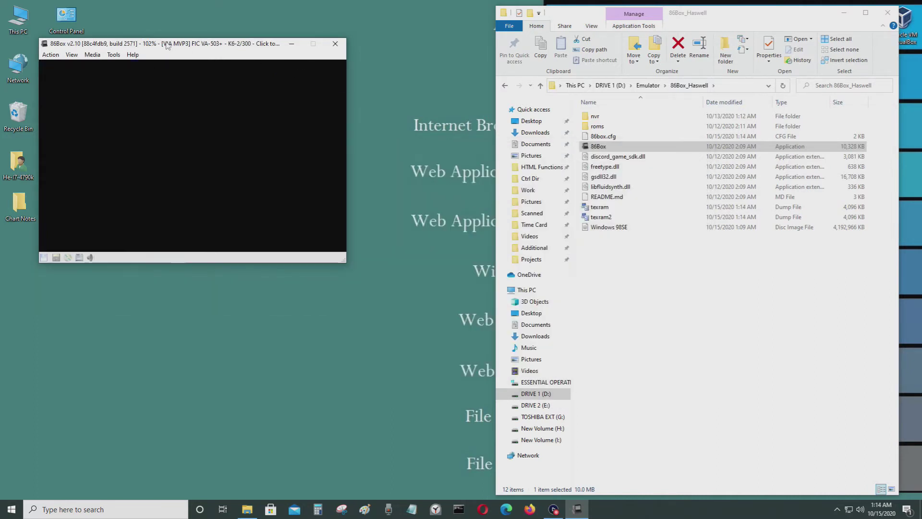
left_click_drag(187, 46, 479, 90)
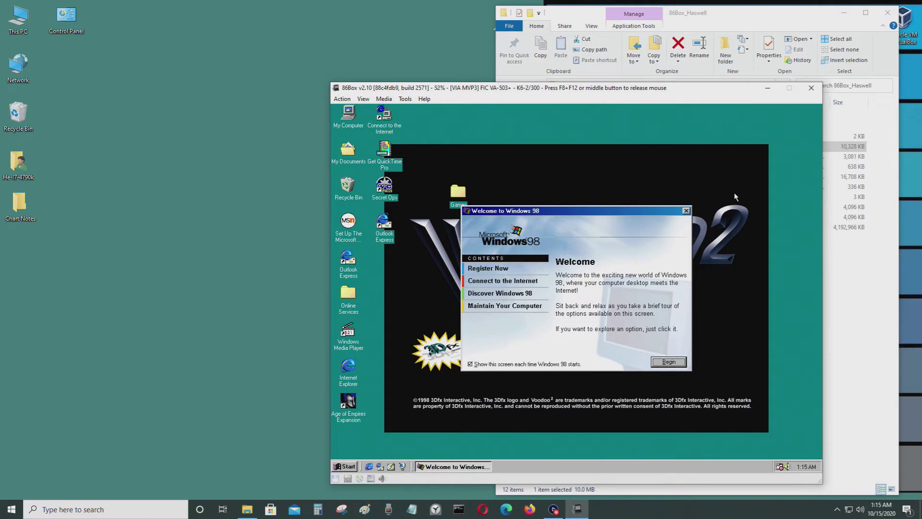
left_click(470, 363)
left_click(687, 211)
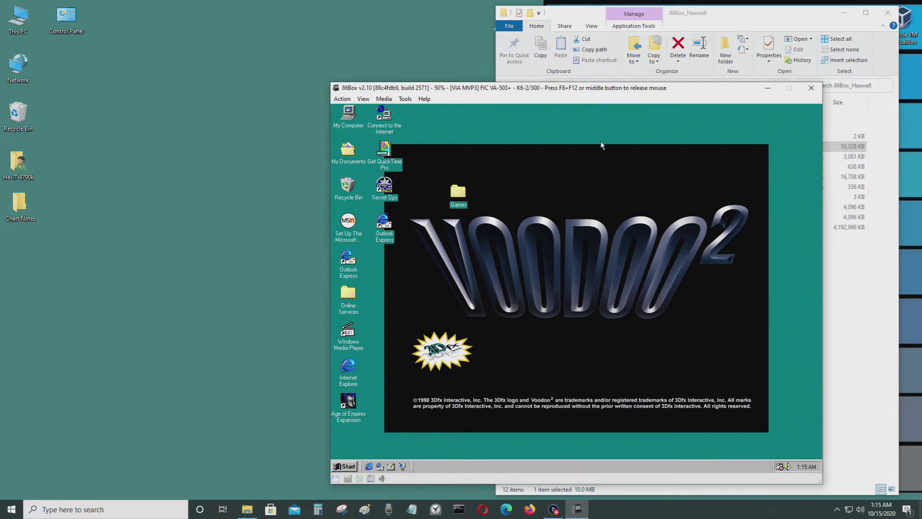
Open Control Panel from the Start menu's Settings and launch the System icon.
left_click(344, 466)
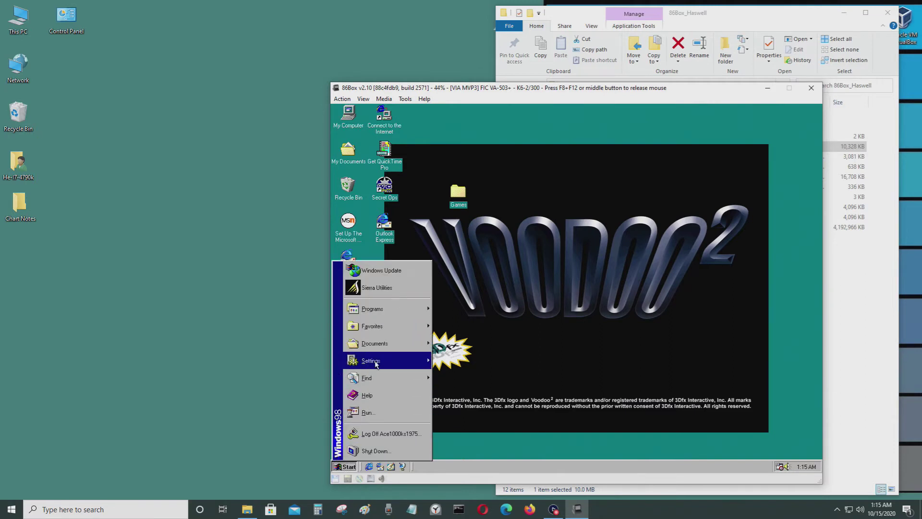
mouse_move(378, 362)
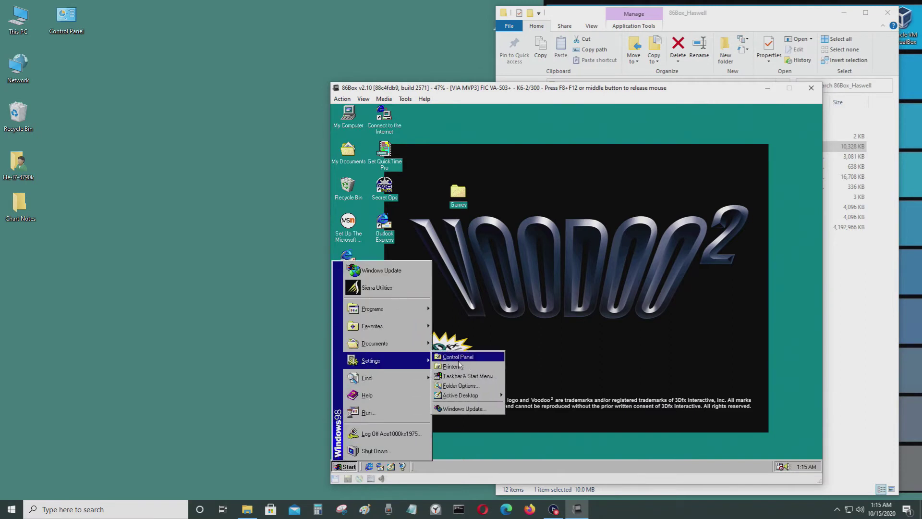
left_click(458, 358)
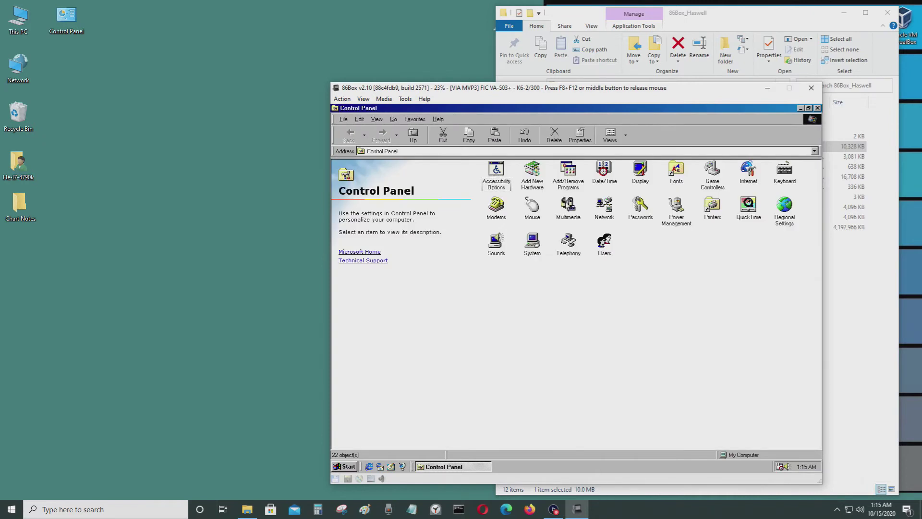
double_click(535, 244)
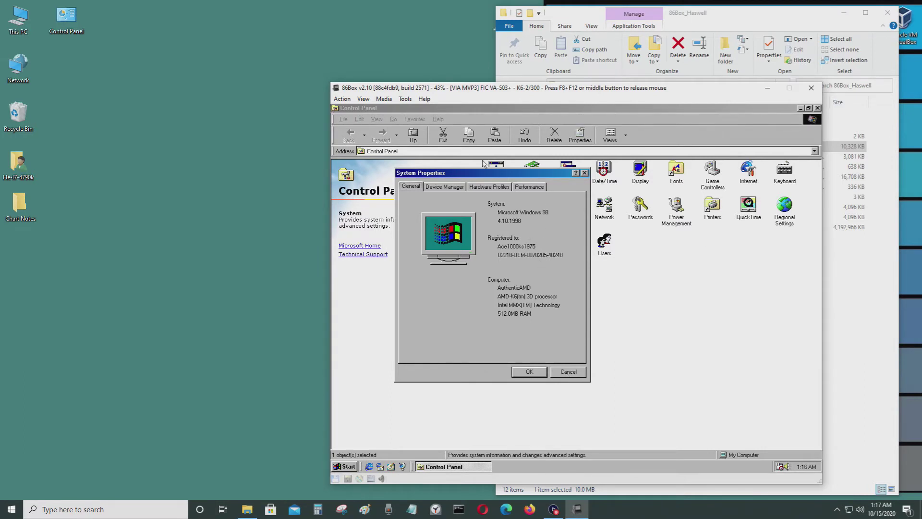
Open the Standard Bus Adapter Mouse's properties in Device Manager and review its Resources, Driver and General tabs.
left_click(467, 190)
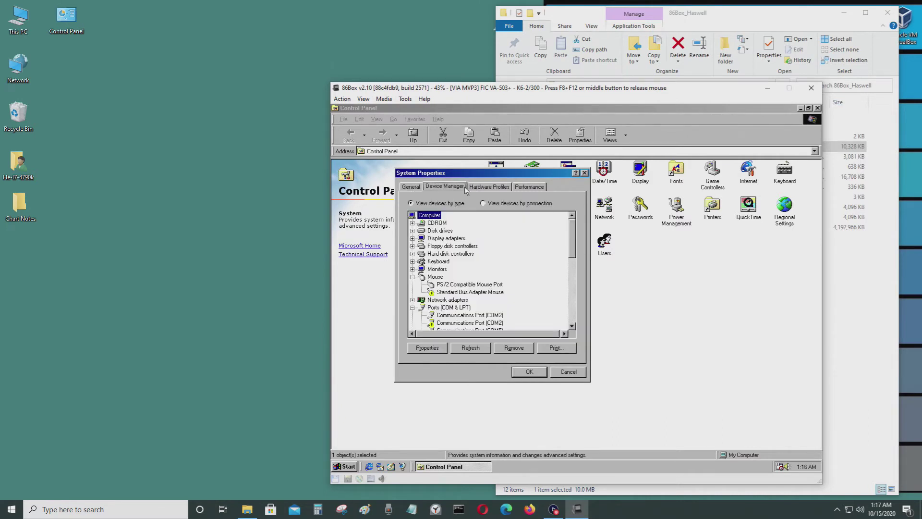
left_click(455, 292)
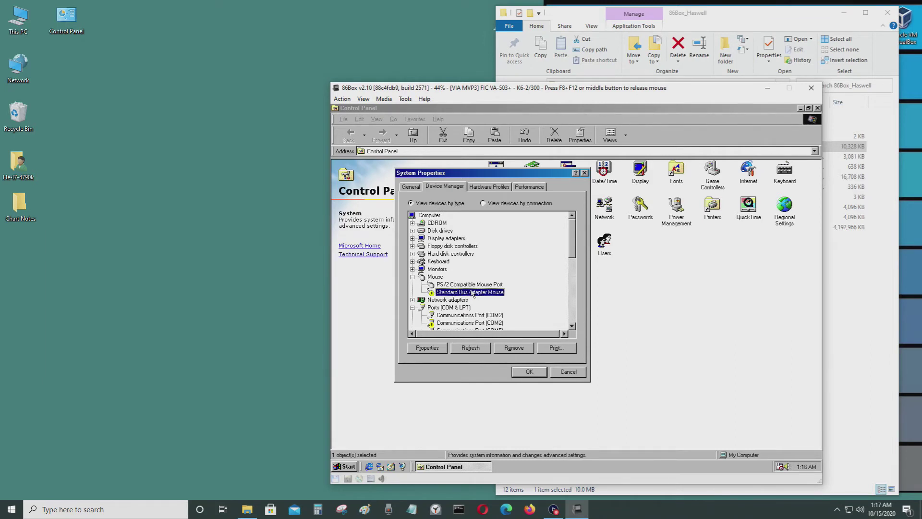
right_click(471, 292)
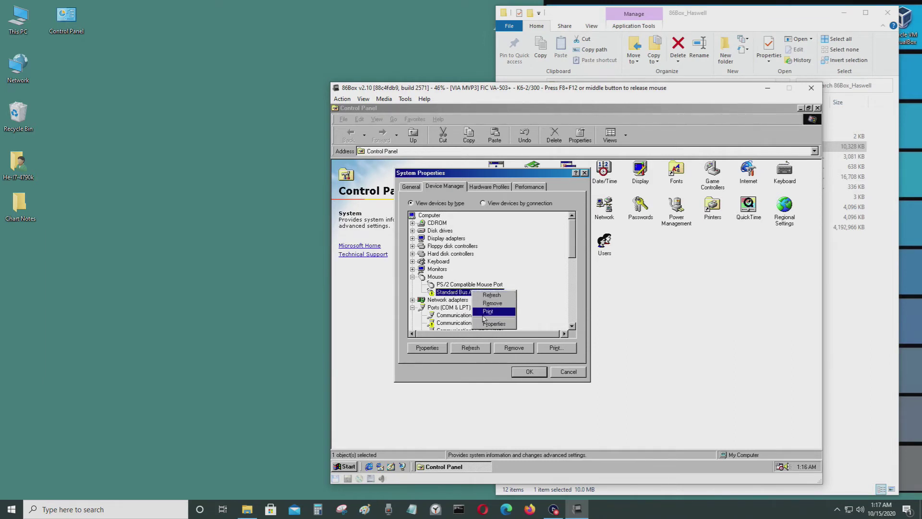
left_click(483, 324)
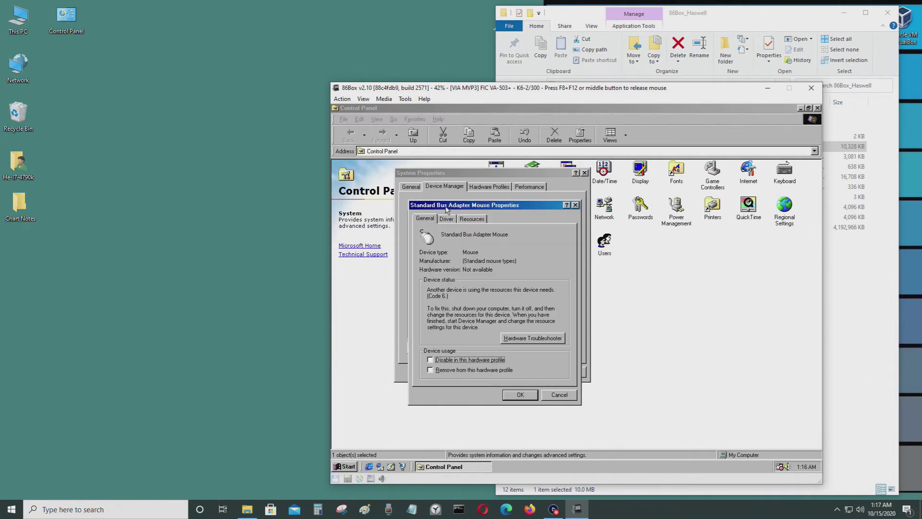
left_click(470, 219)
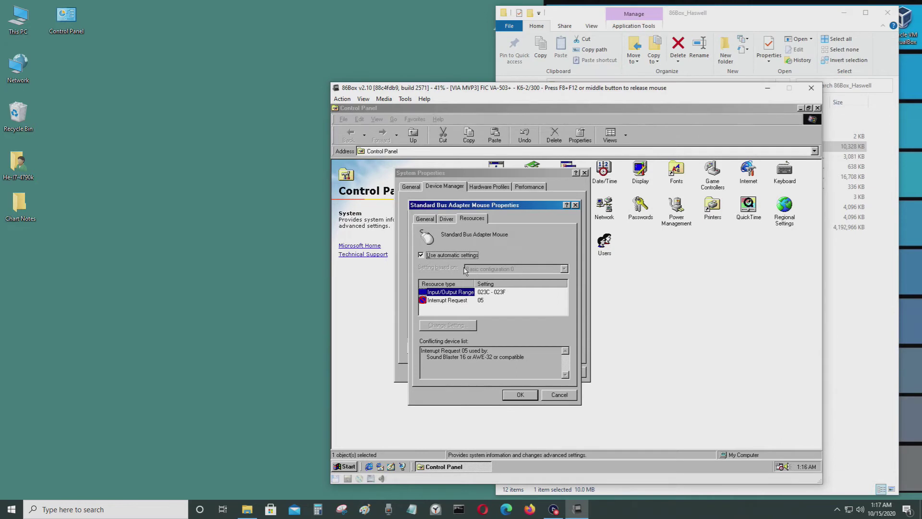
left_click(454, 222)
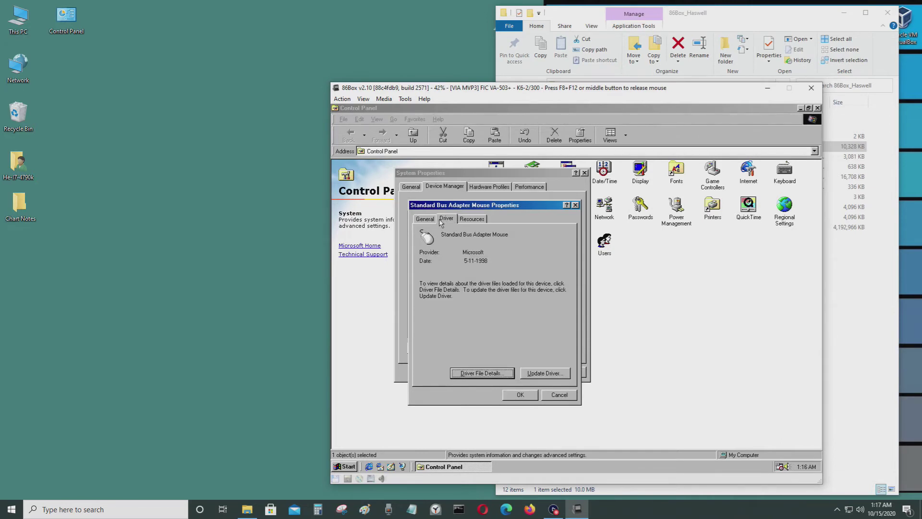
left_click(431, 221)
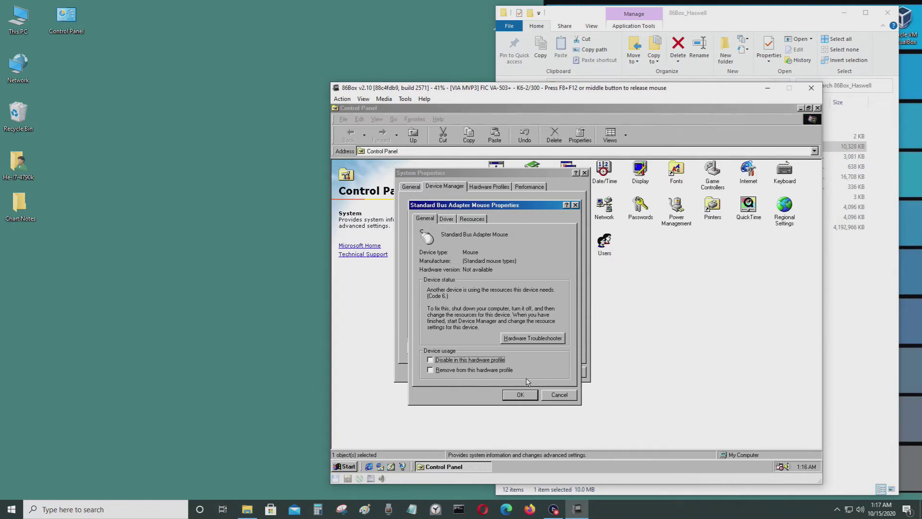
Close the bus mouse properties and check the PS/2 Compatible Mouse Port and bus mouse entries.
left_click(522, 395)
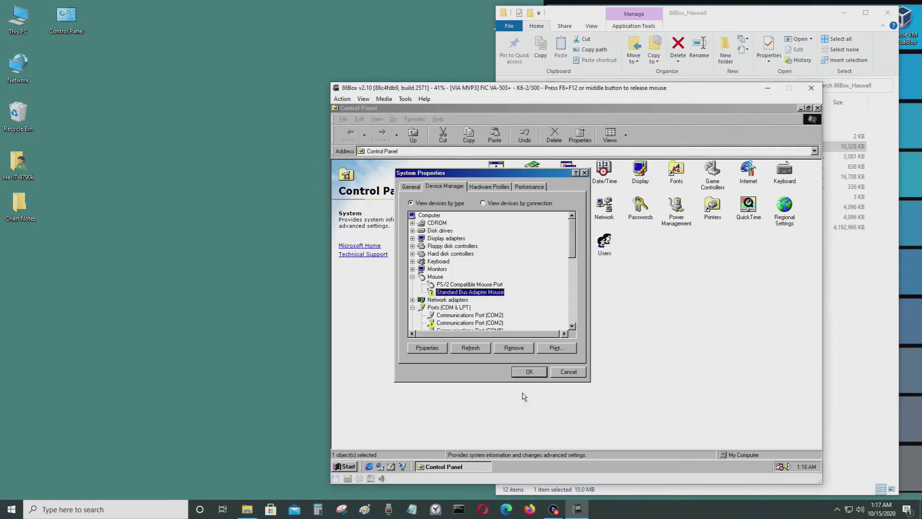
left_click(488, 285)
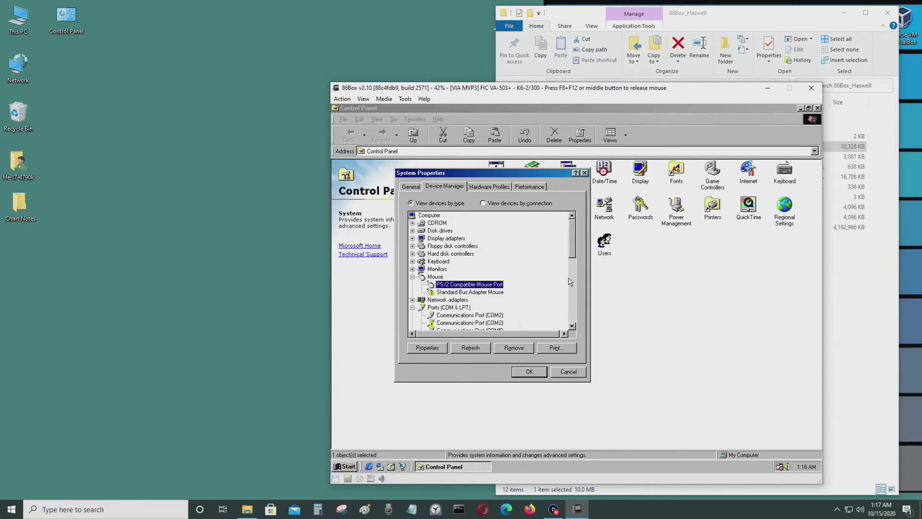
left_click(450, 293)
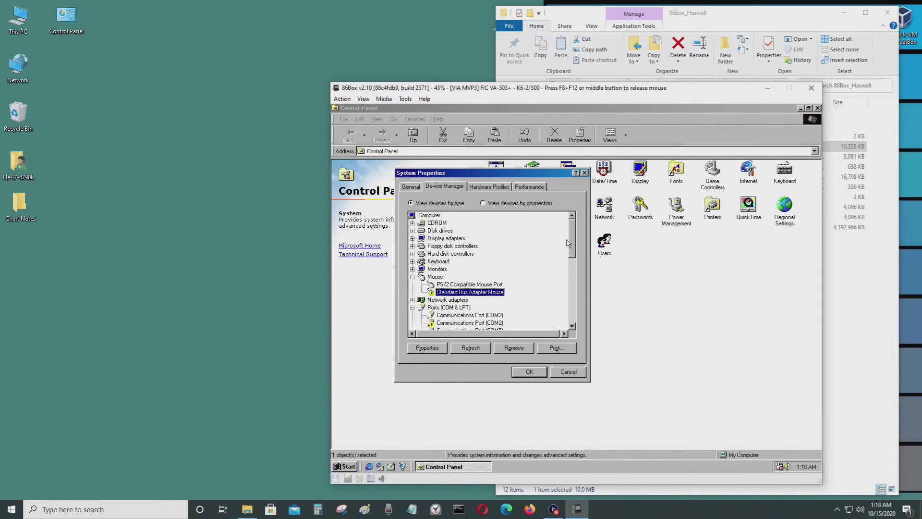
left_click_drag(574, 241, 574, 266)
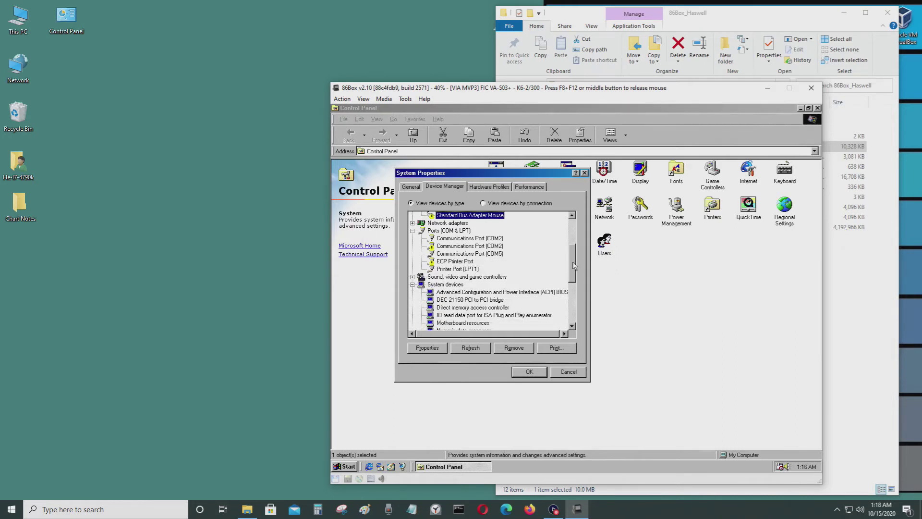
Expand Sound, video and game controllers, check the Voodoo2 and Sound Blaster 16 entries, then scroll to System devices.
double_click(435, 277)
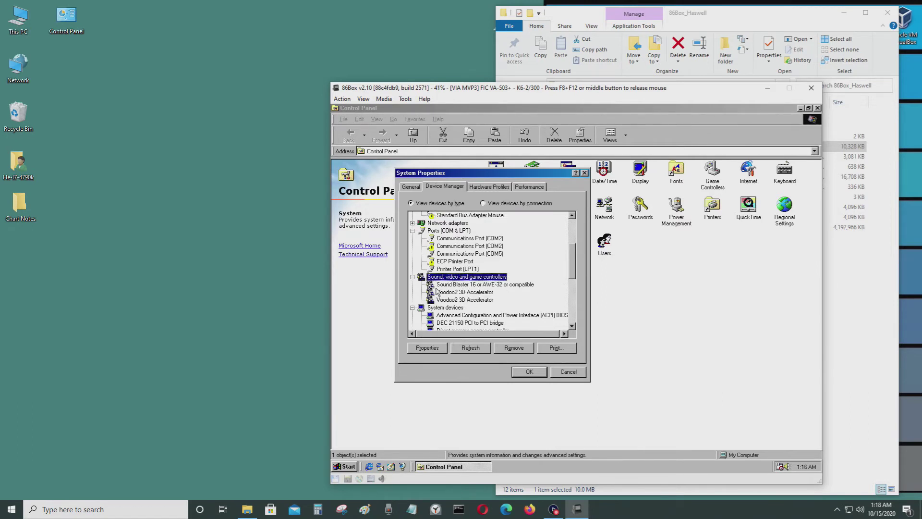
left_click(437, 293)
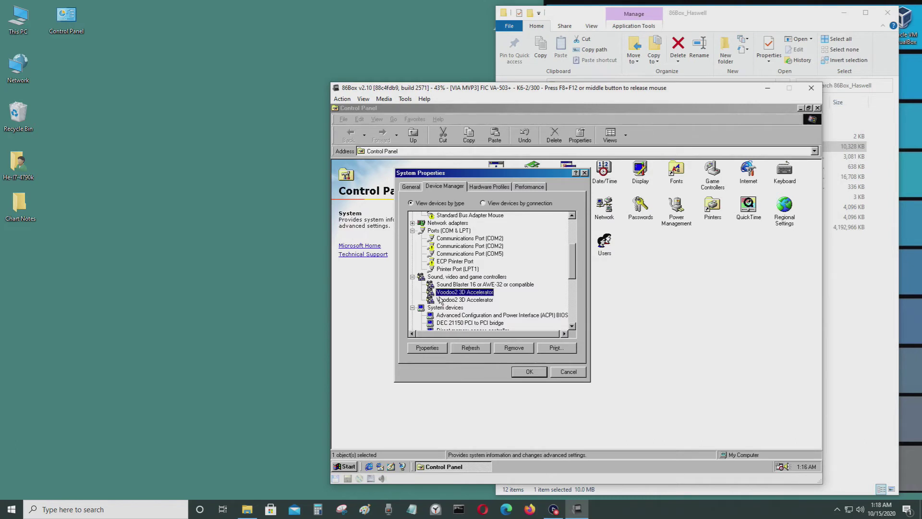
left_click(440, 299)
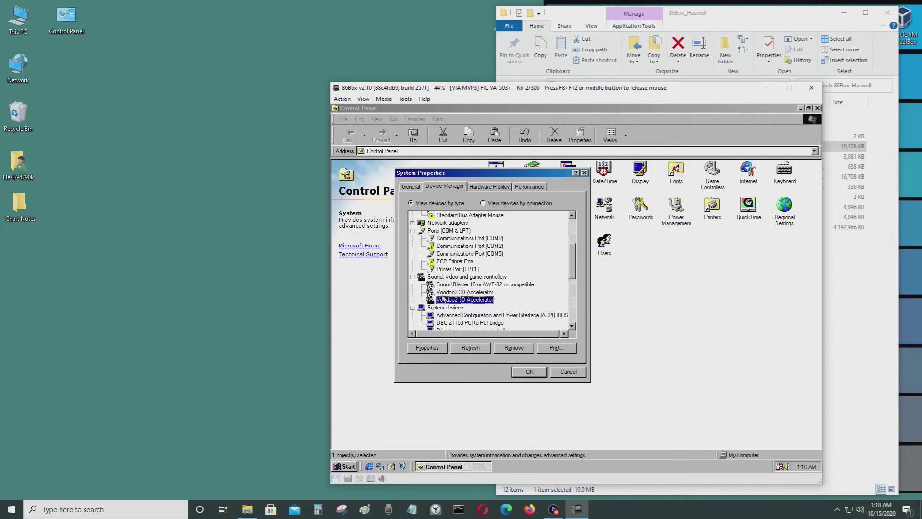
left_click(442, 294)
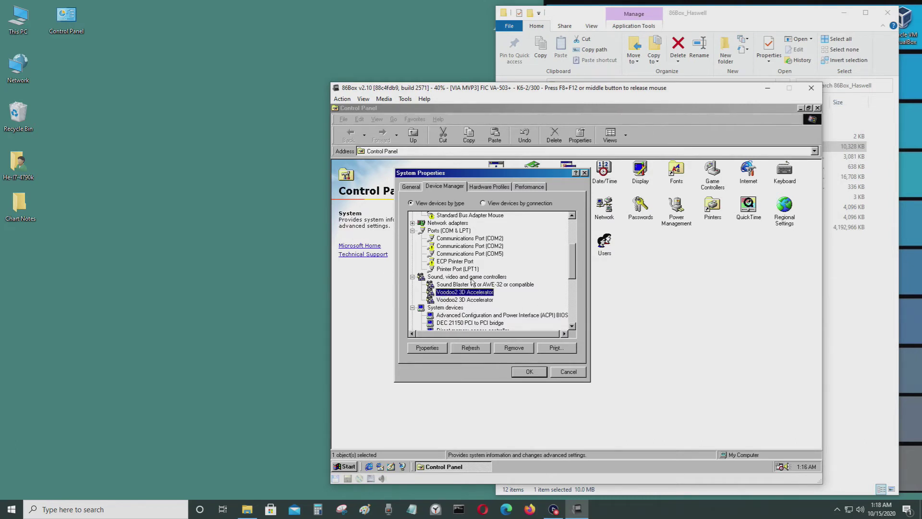
left_click(471, 280)
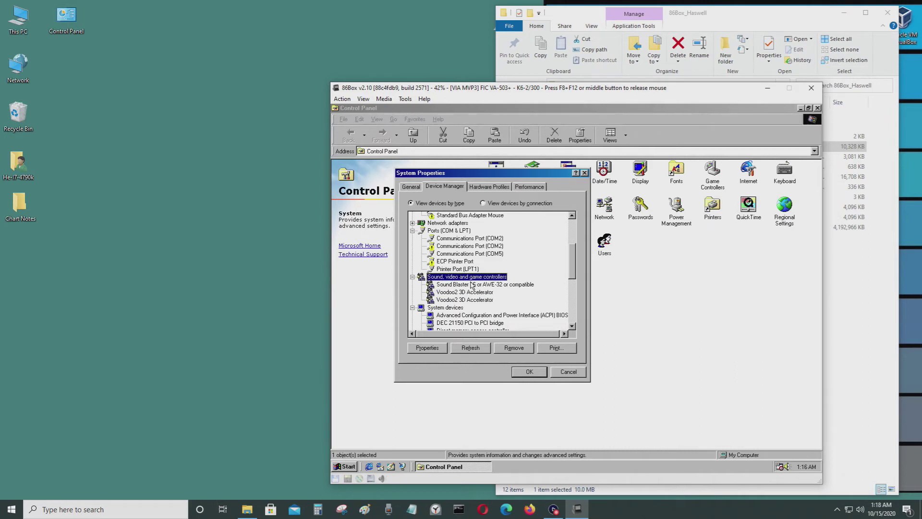
left_click(472, 286)
left_click(473, 291)
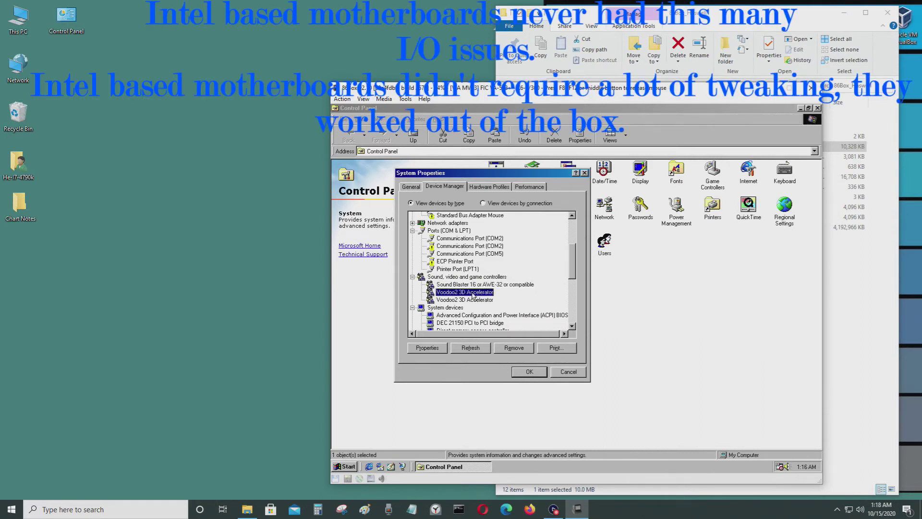
left_click(473, 286)
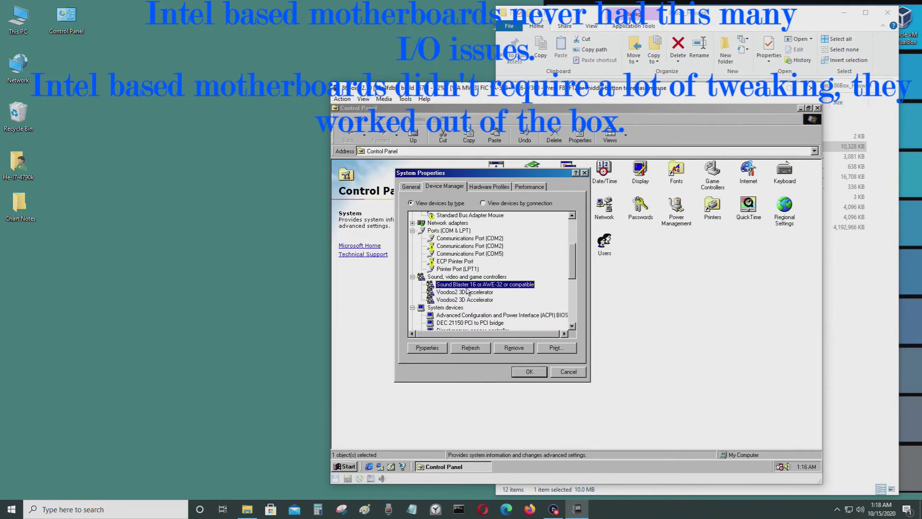
left_click(575, 299)
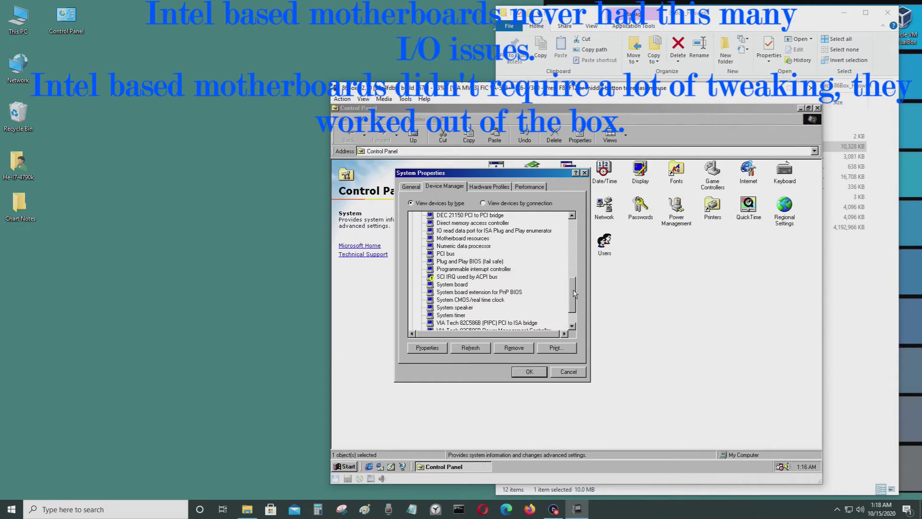
left_click_drag(575, 294, 575, 228)
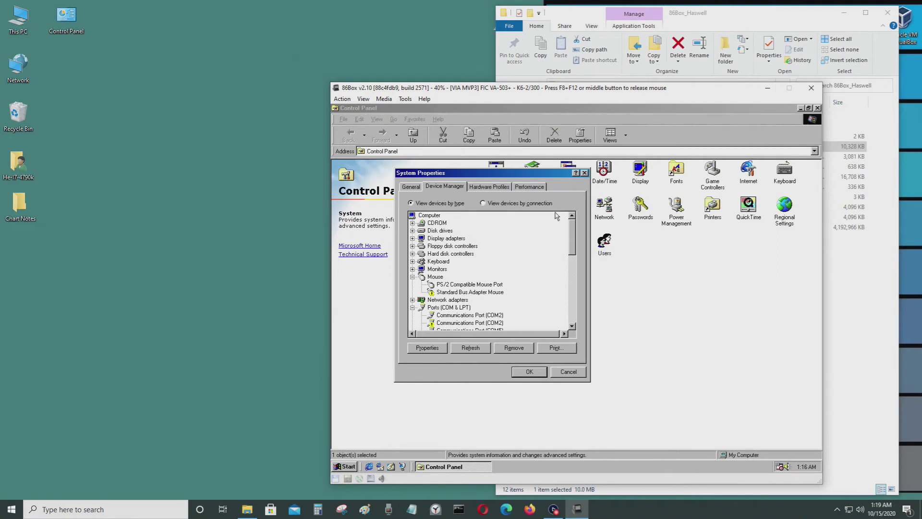
Close System Properties and open the Sounds settings in Control Panel.
left_click(539, 374)
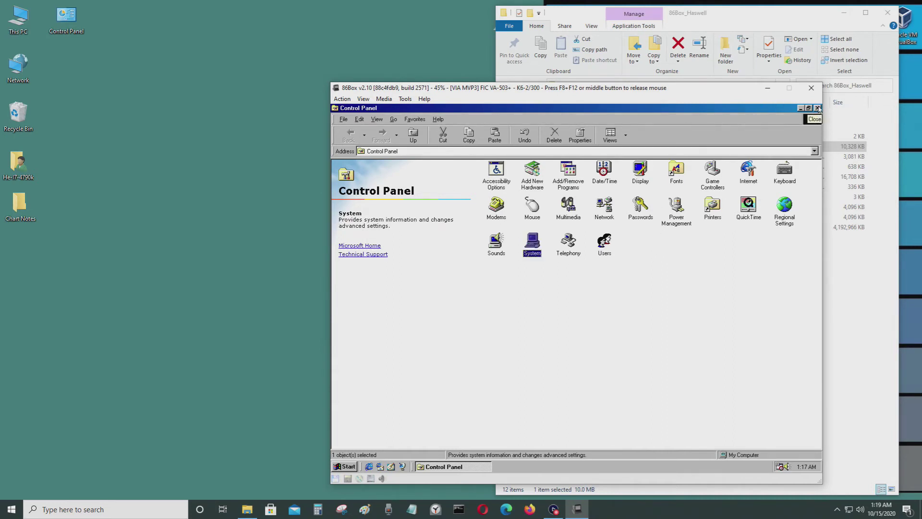
left_click(494, 250)
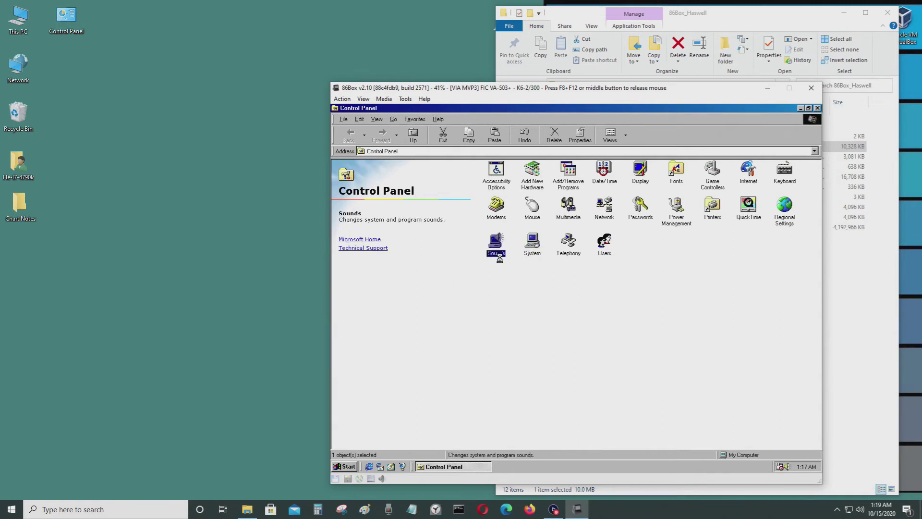
double_click(495, 249)
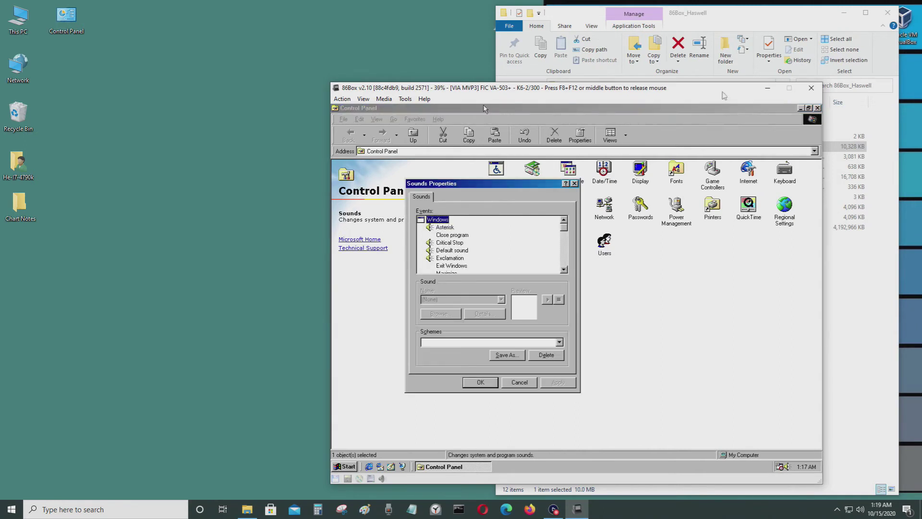
key("F8+F12")
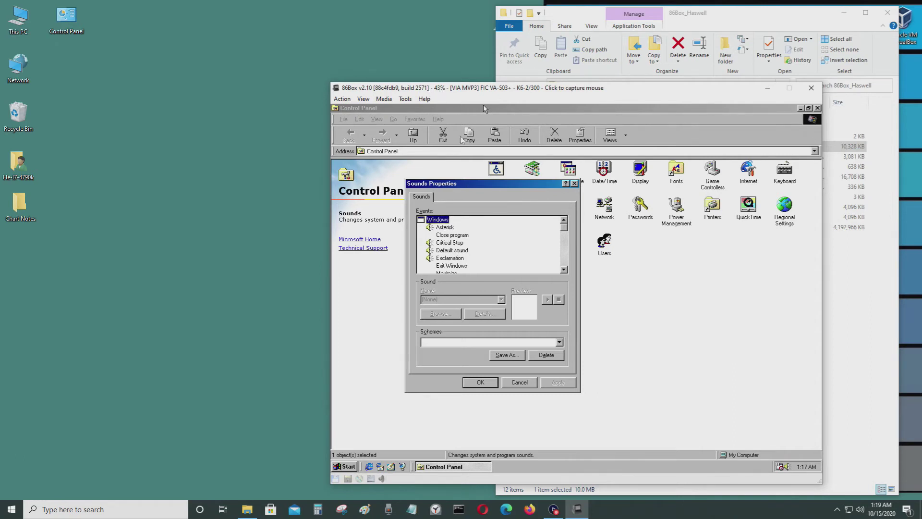
left_click(504, 261)
Preview the Asterisk, Exclamation and New Mail Notification (Notify) event sounds.
left_click(445, 228)
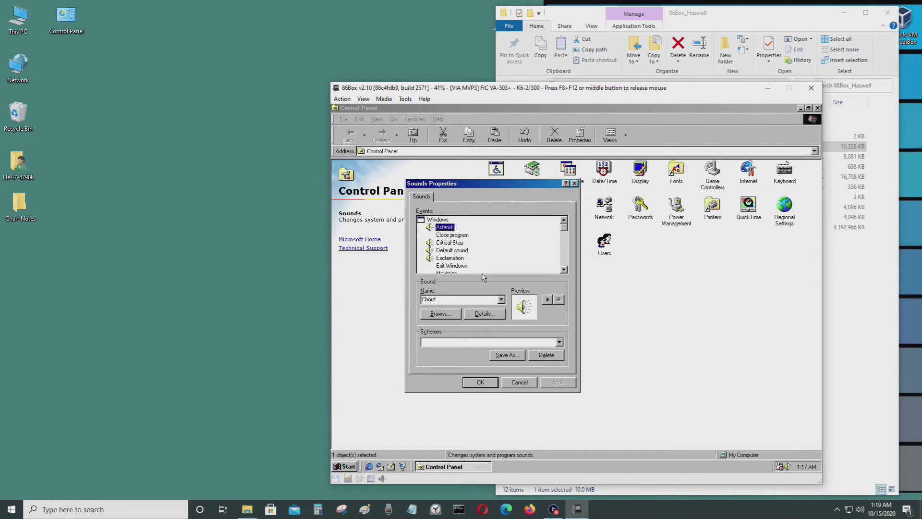
left_click(548, 301)
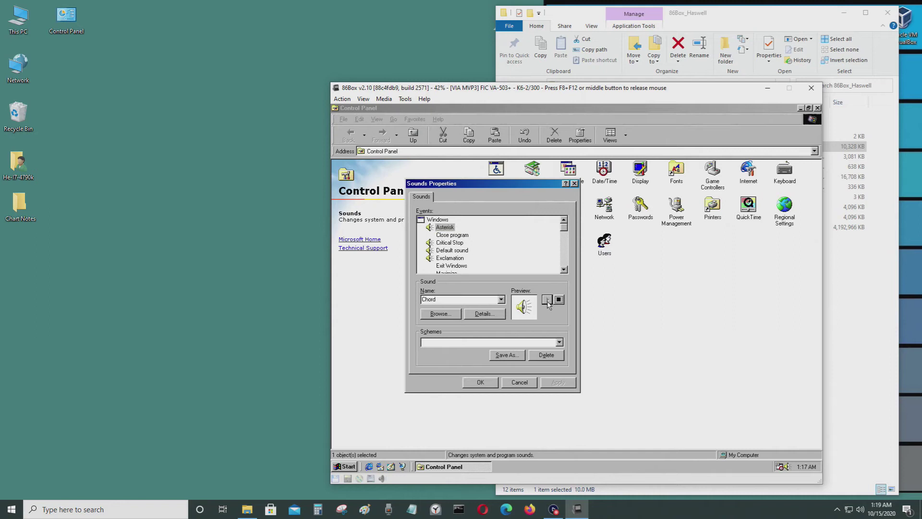
left_click(445, 260)
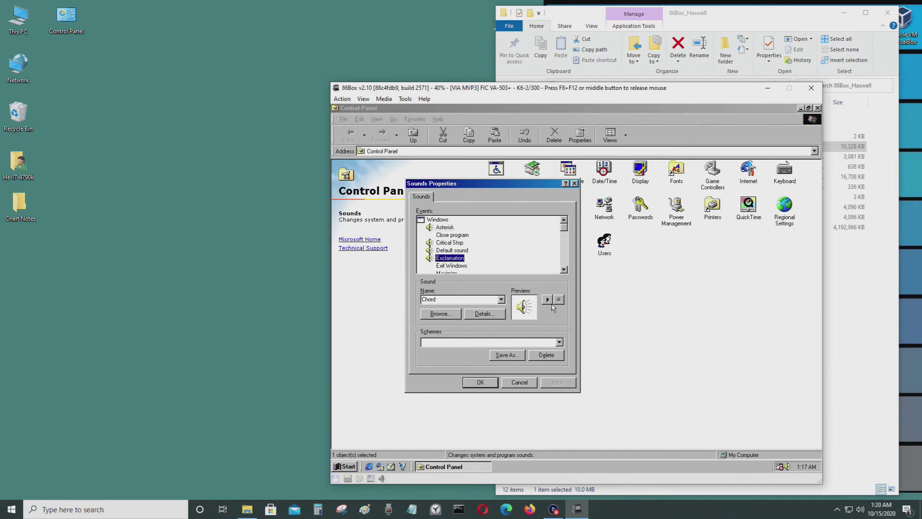
left_click(549, 301)
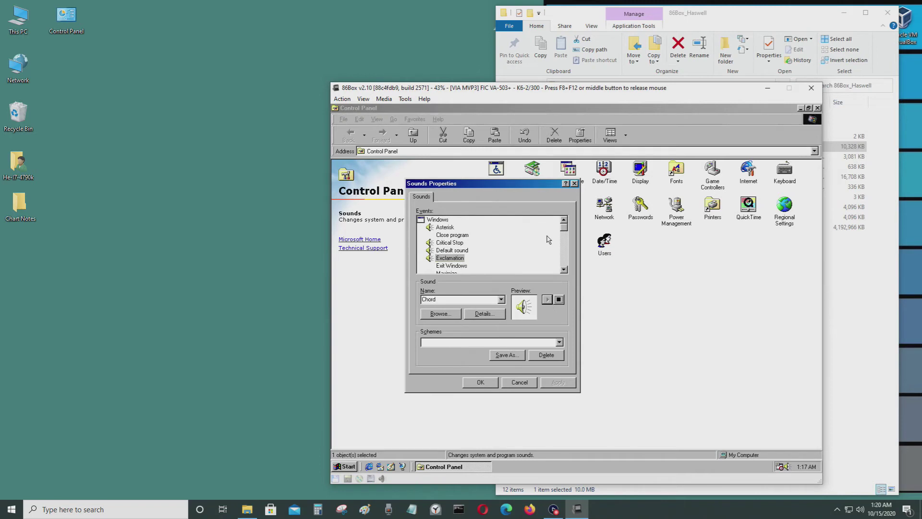
scroll(557, 251, "down", 2)
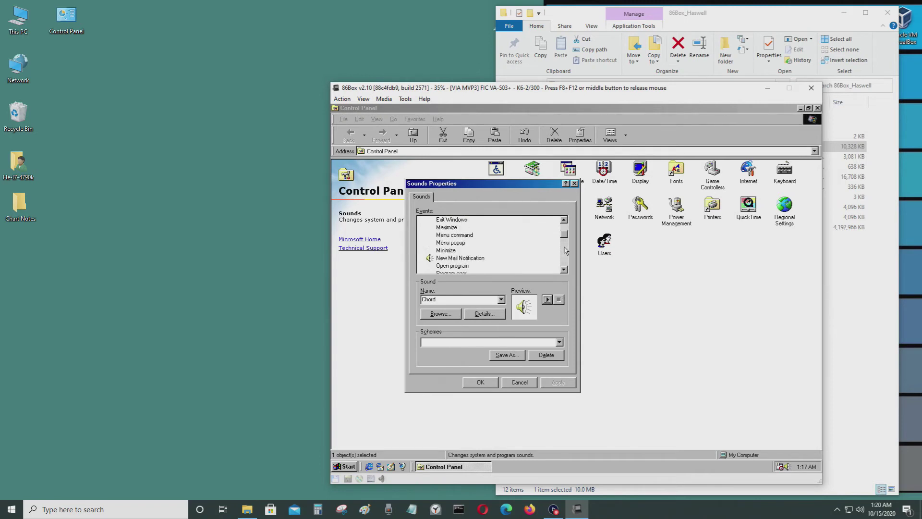
left_click(484, 258)
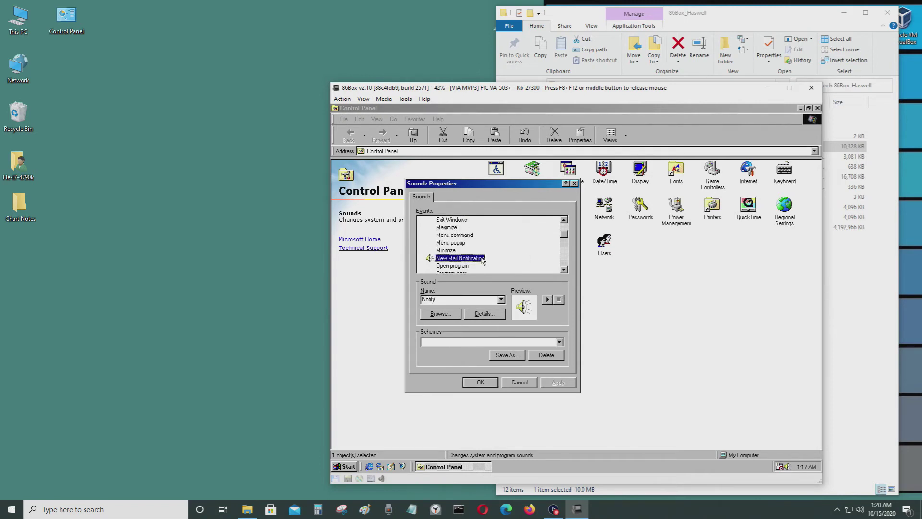
left_click(548, 299)
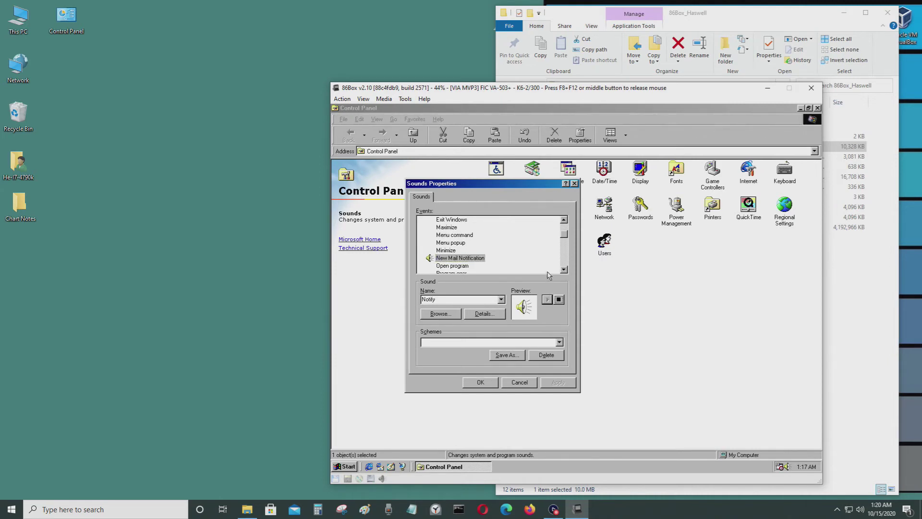
left_click(546, 299)
Close the Sounds settings without saving any changes.
left_click(557, 260)
scroll(588, 262, "down", 2)
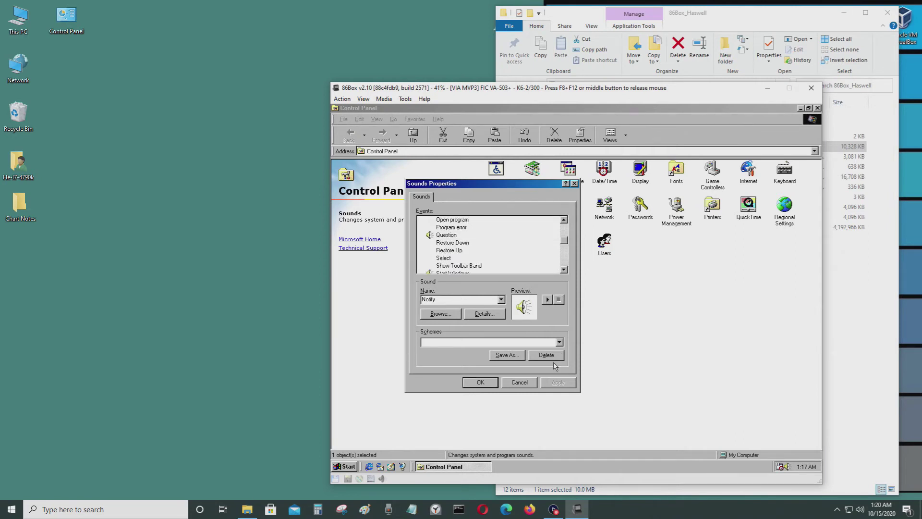
left_click(517, 382)
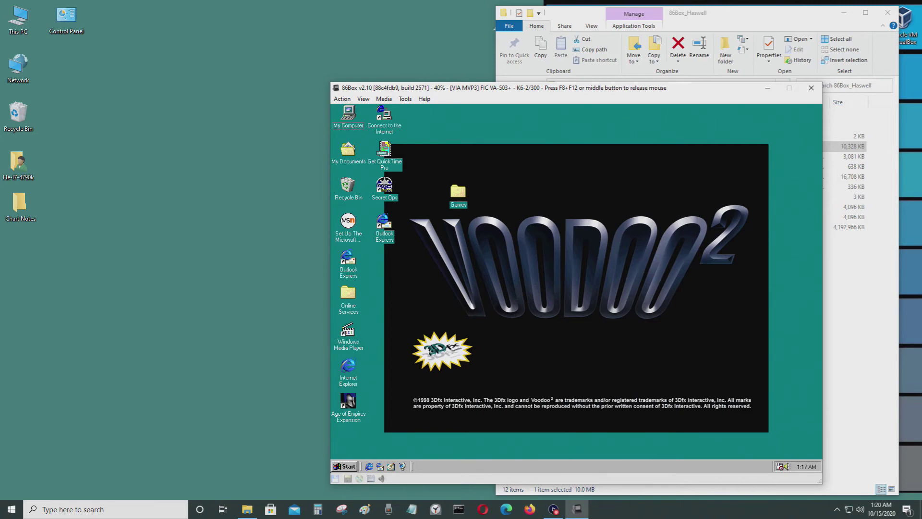
left_click(336, 467)
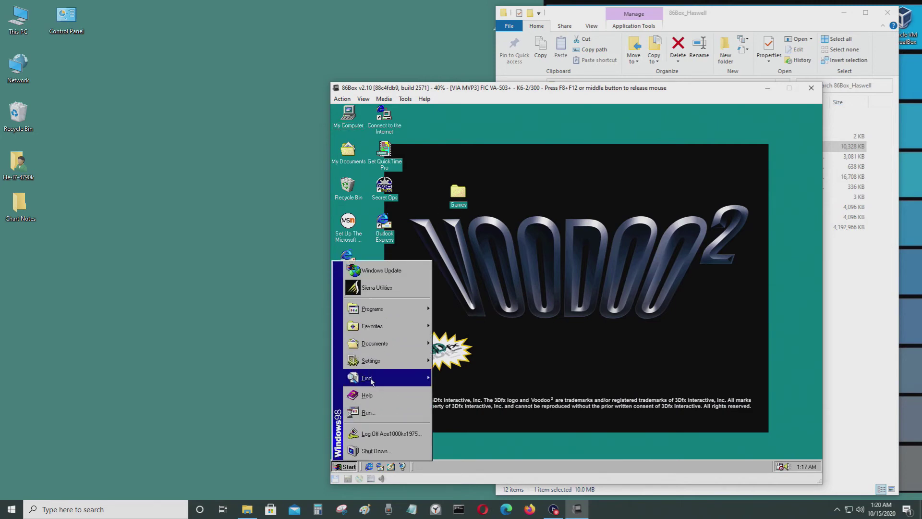
mouse_move(381, 359)
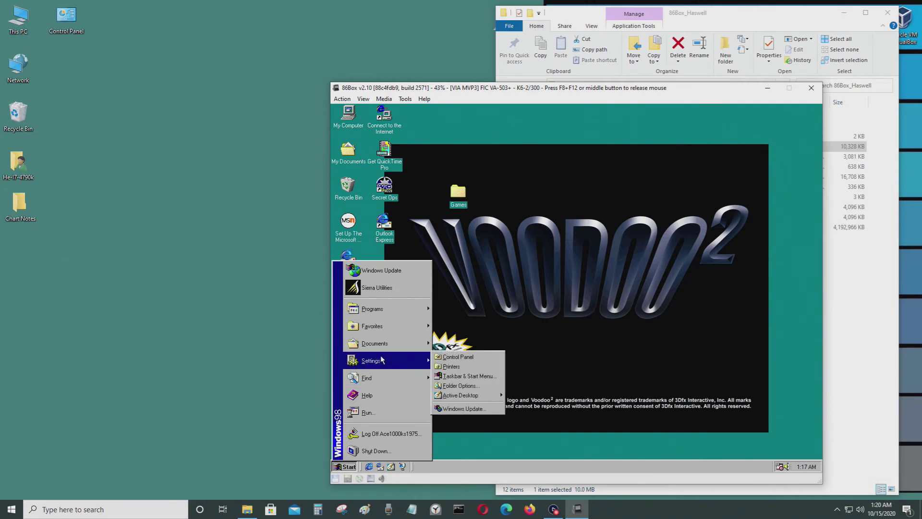
left_click(594, 356)
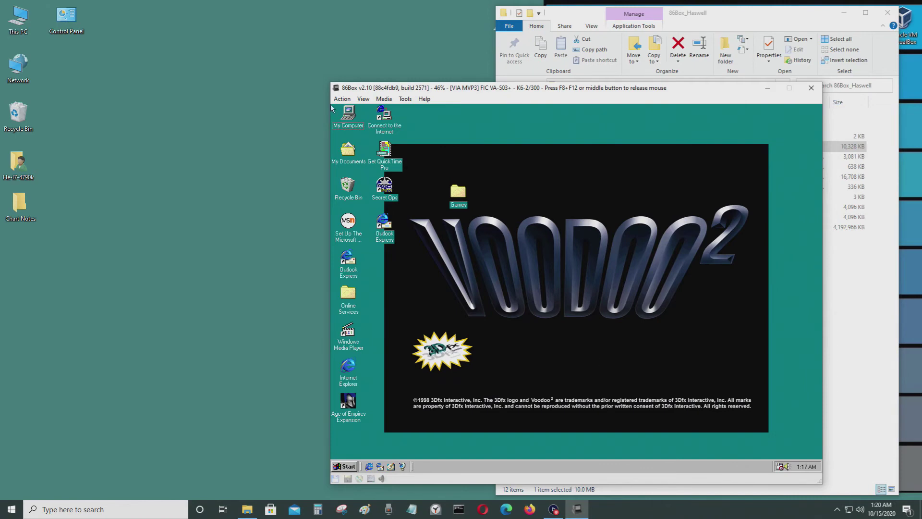
key("F8+F12")
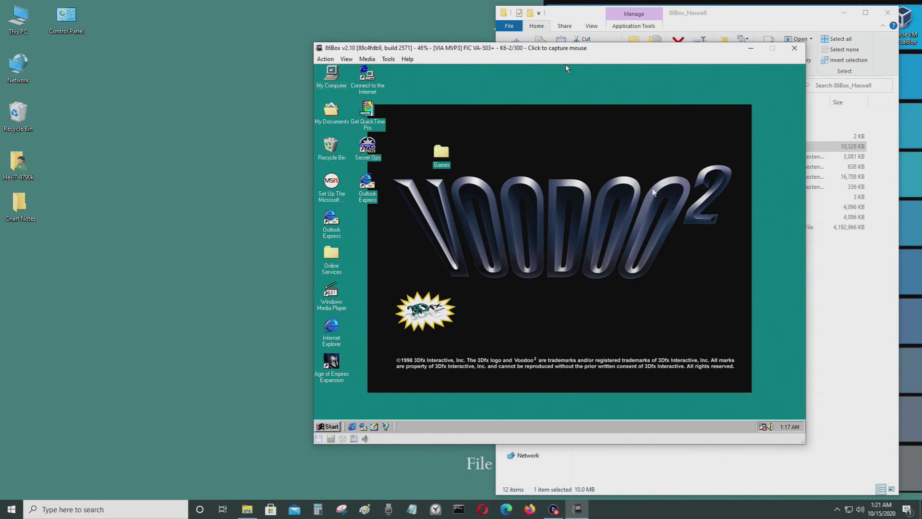
Shut down the guest Windows 98 from its Start menu.
left_click(509, 176)
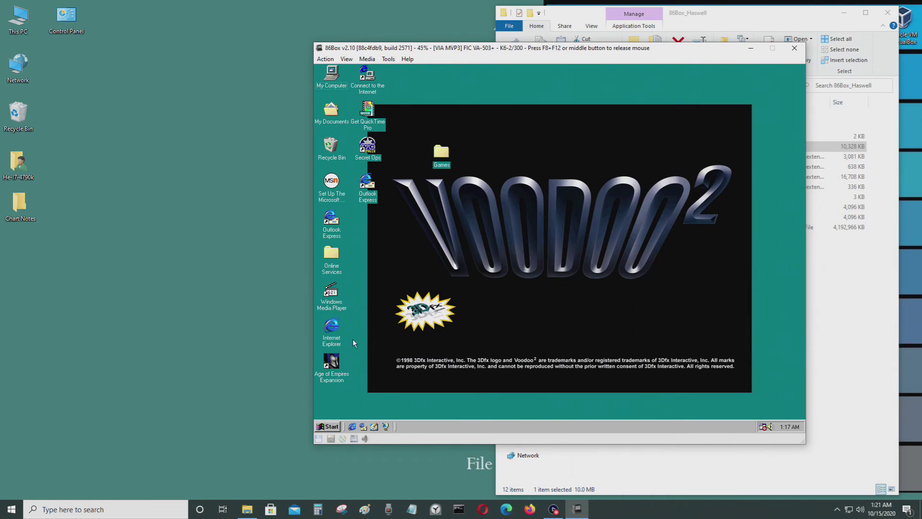
left_click(330, 426)
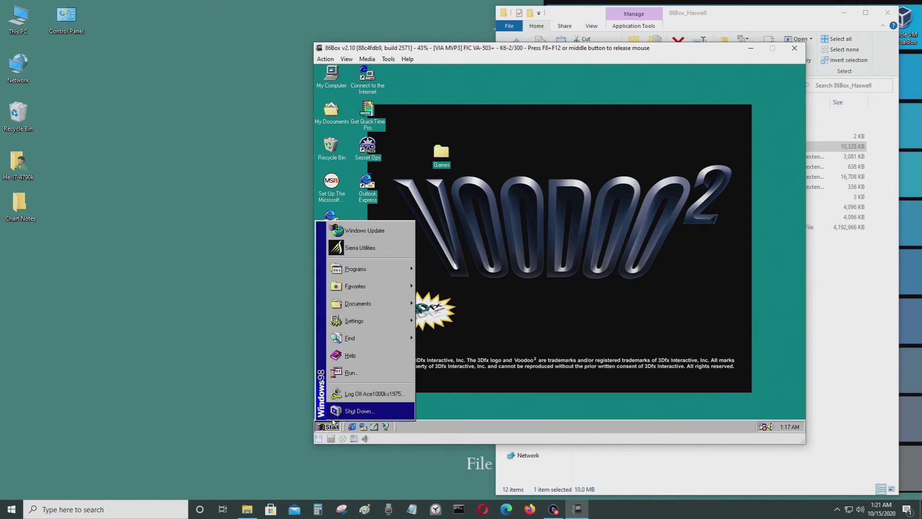
left_click(360, 409)
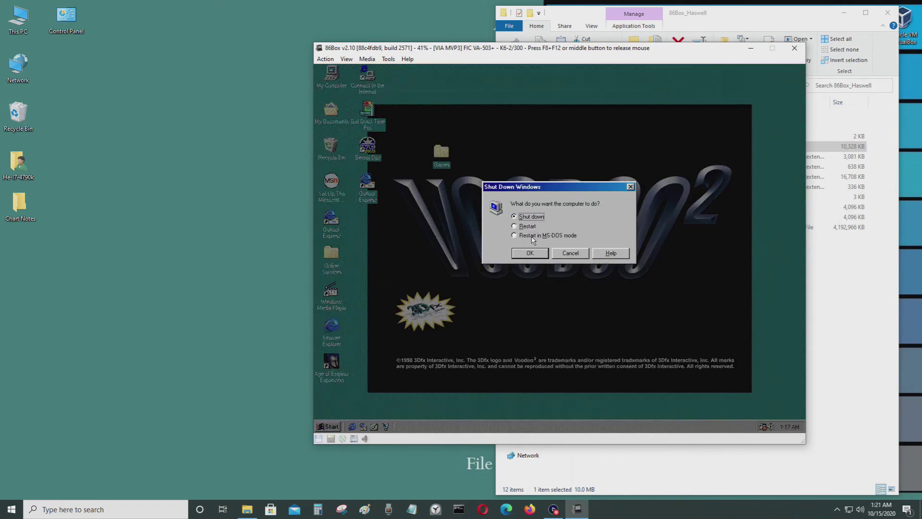
left_click(529, 253)
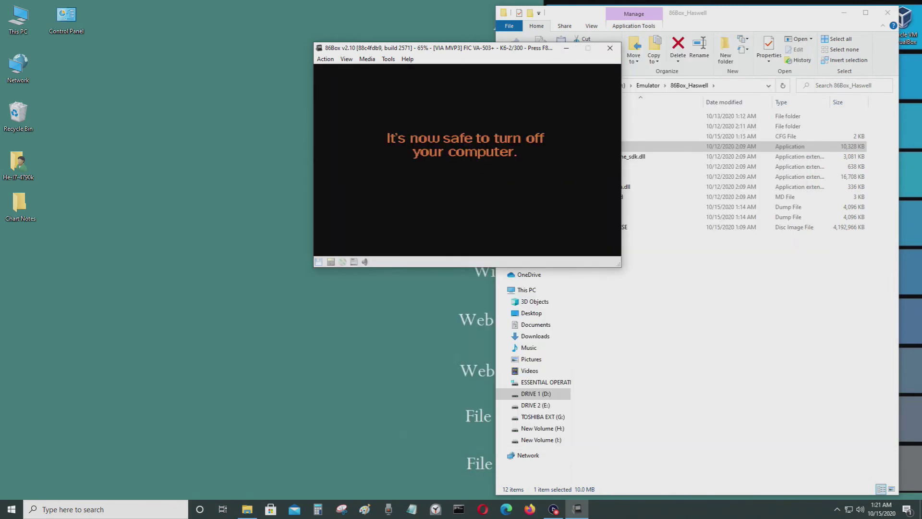
Set the CPU to K6-2/233 and memory to 256 MB, then save the settings.
key("F8+F12")
left_click(388, 59)
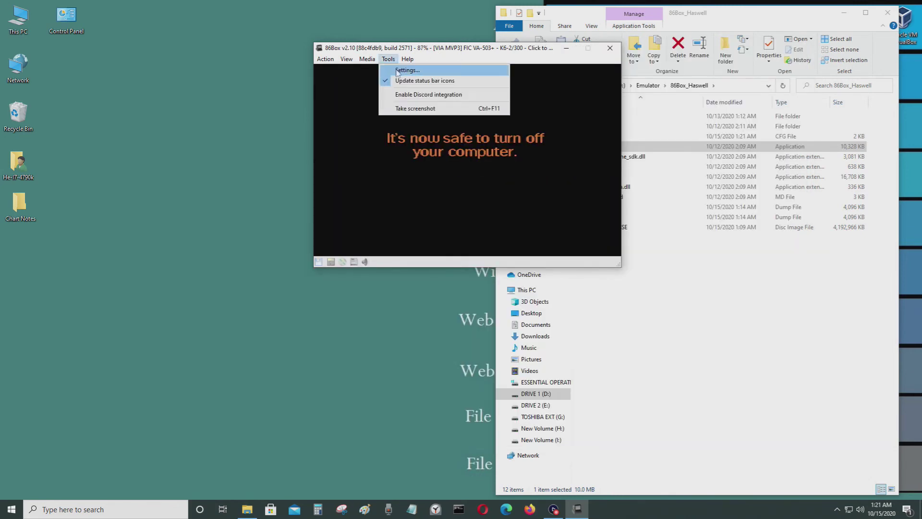
left_click(404, 70)
left_click(583, 123)
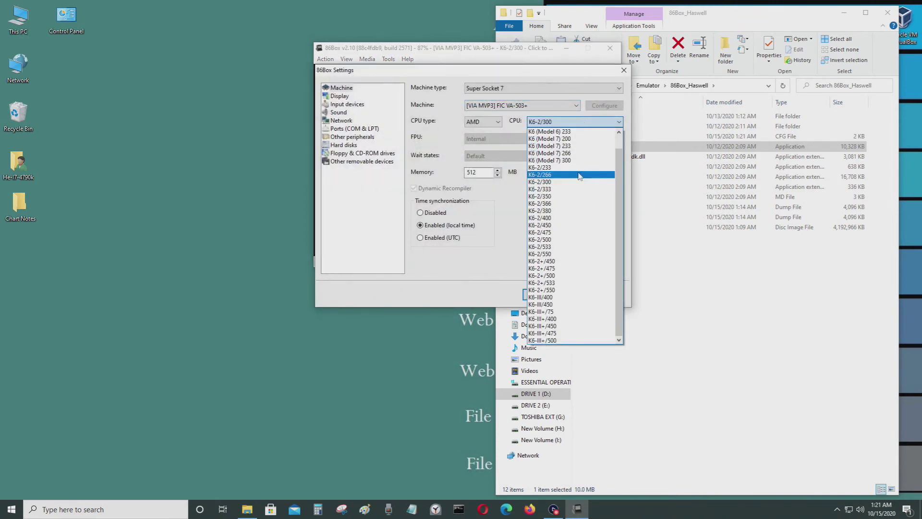
left_click(551, 172)
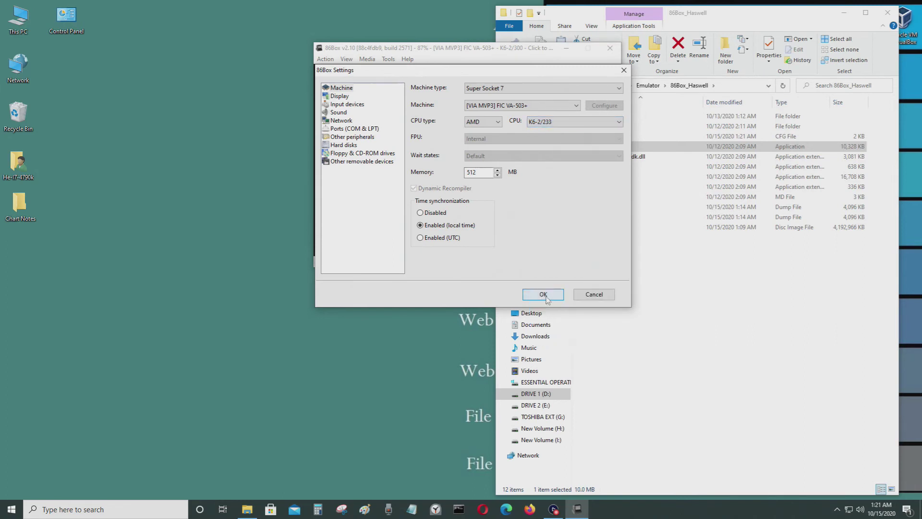
left_click_drag(489, 171, 452, 173)
type("256")
left_click(526, 295)
left_click(441, 232)
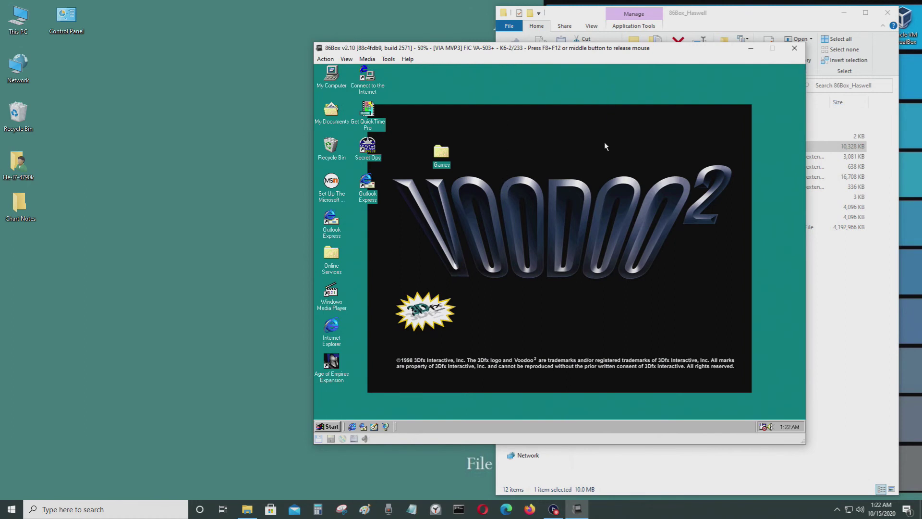
Recapture the mouse in the booted Windows 98 guest using F8+F12 and a click inside the screen.
key("F8+F12")
left_click(643, 158)
Launch Calculator from Start > Programs > Accessories and move it to the guest desktop's upper right.
left_click(326, 427)
left_click(648, 240)
left_click(319, 427)
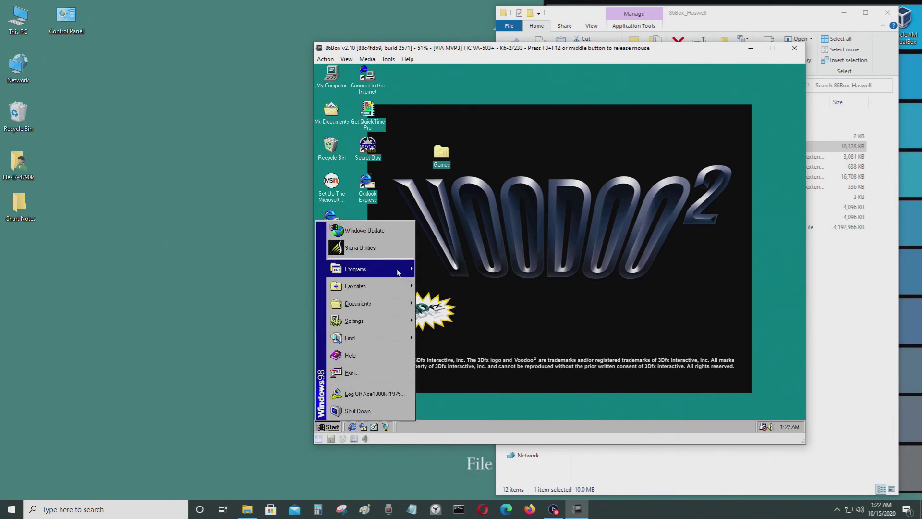
mouse_move(399, 266)
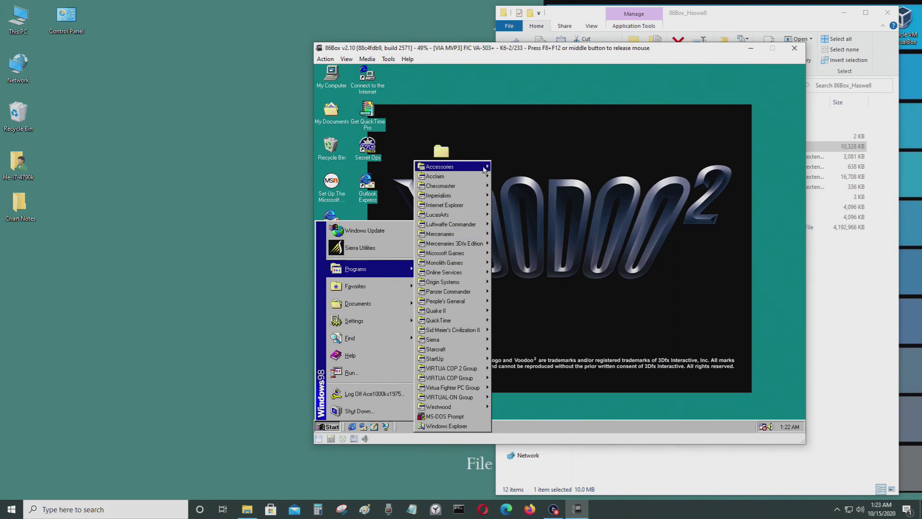
mouse_move(484, 168)
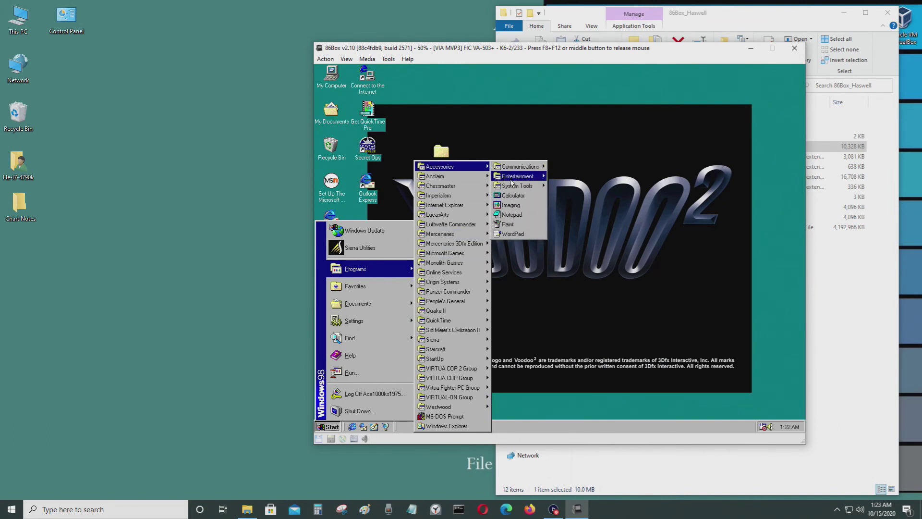
mouse_move(512, 185)
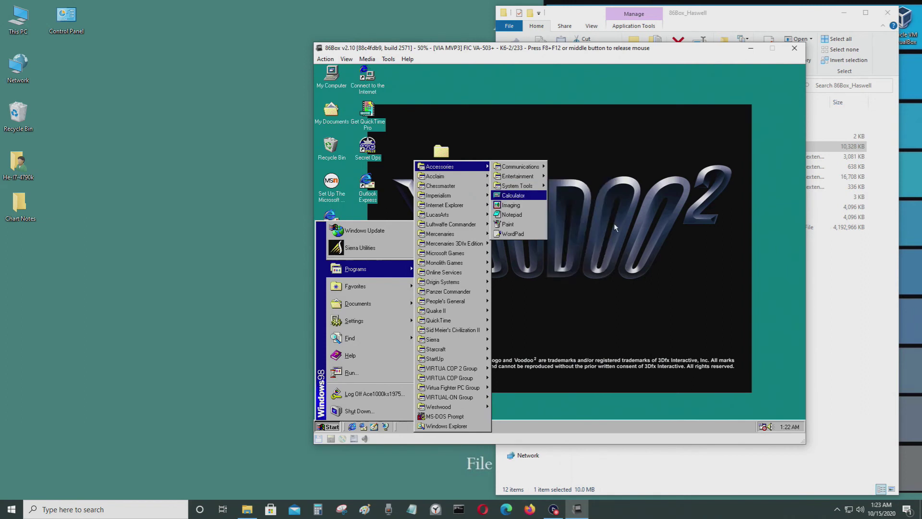
key("Return")
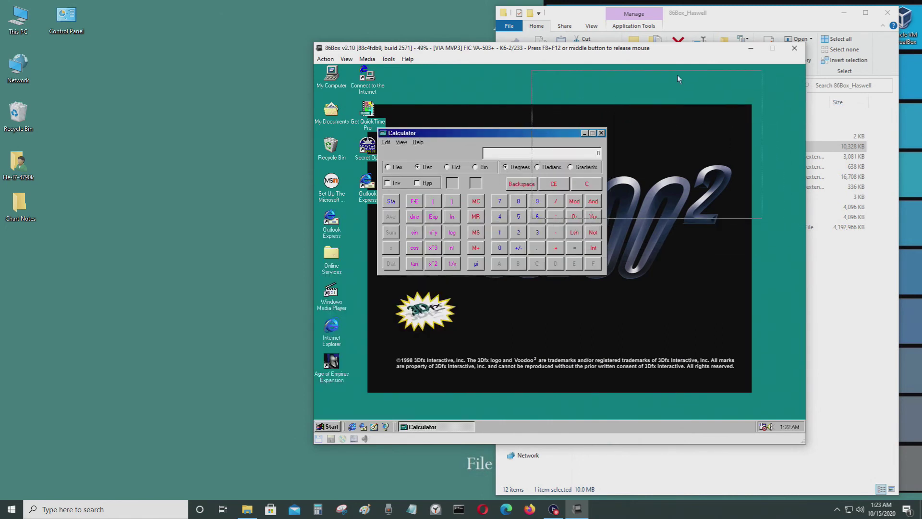
left_click_drag(748, 75, 744, 73)
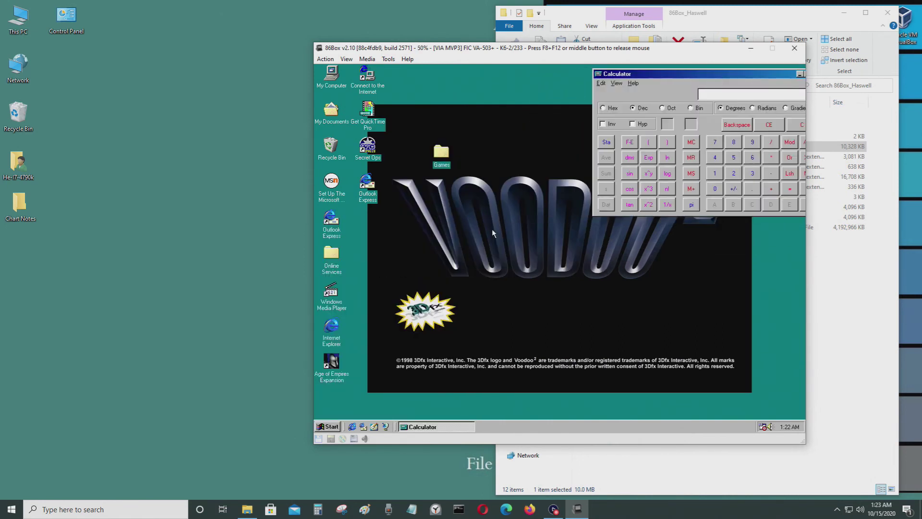
left_click_drag(761, 71, 741, 70)
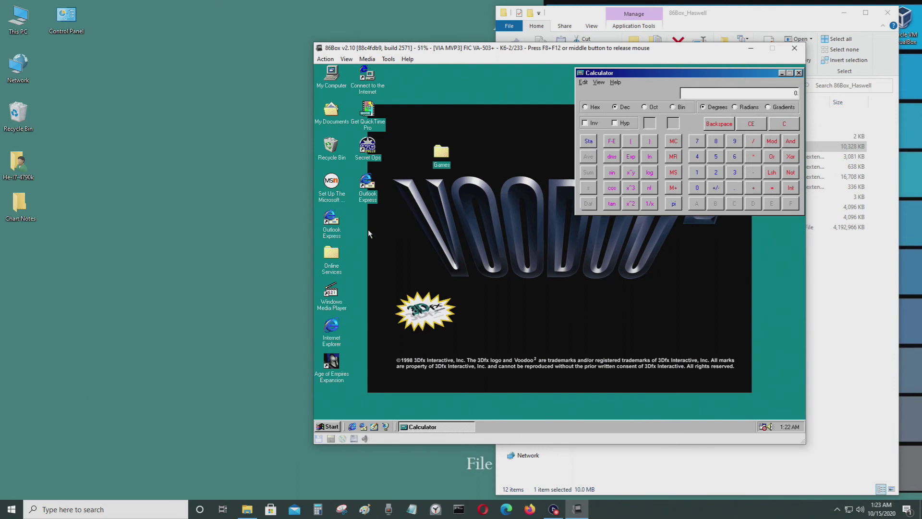
Start WordPad from Start > Programs > Accessories in the Windows 98 guest.
left_click(317, 428)
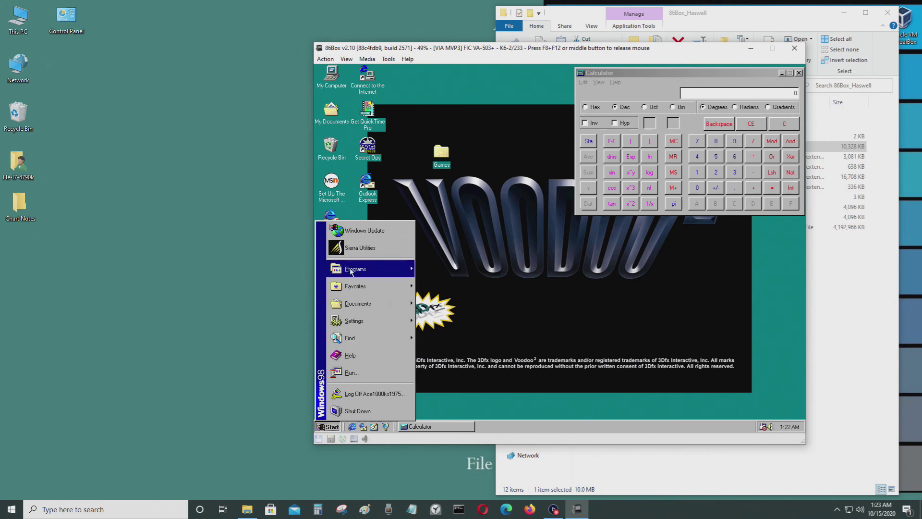
mouse_move(351, 272)
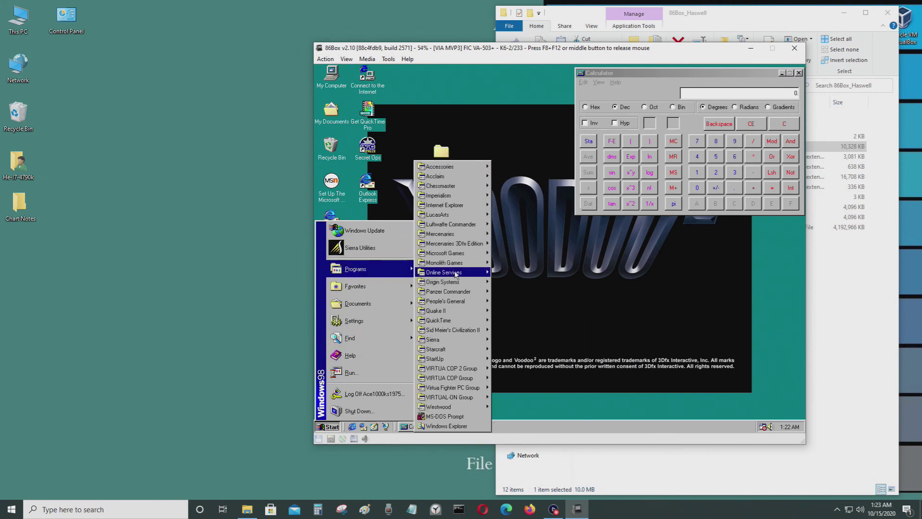
mouse_move(455, 272)
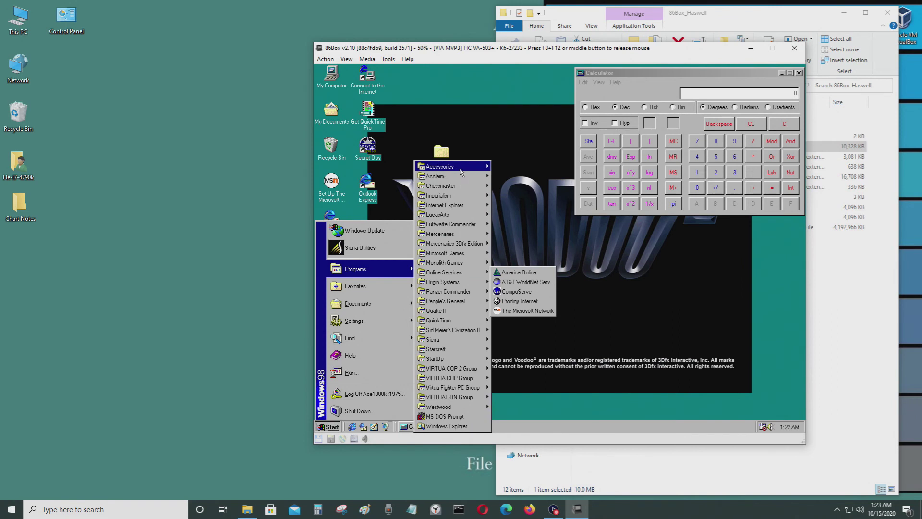
mouse_move(460, 172)
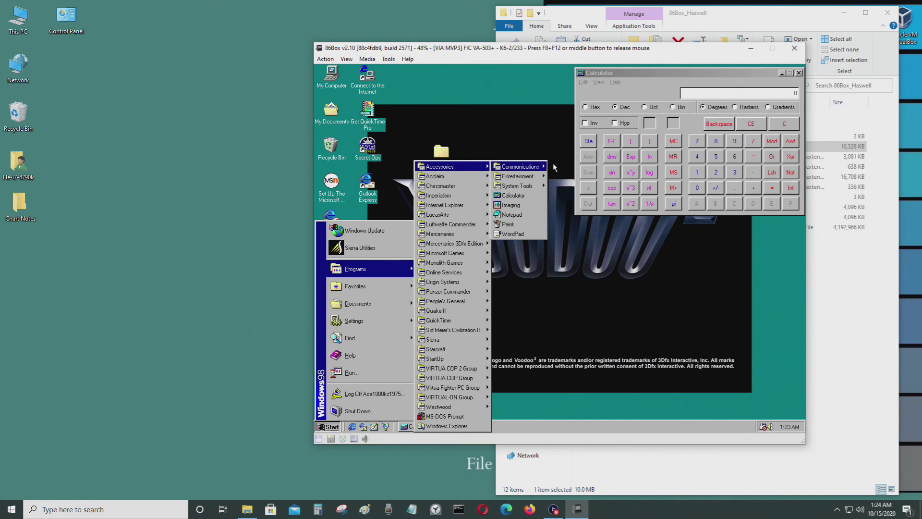
mouse_move(532, 171)
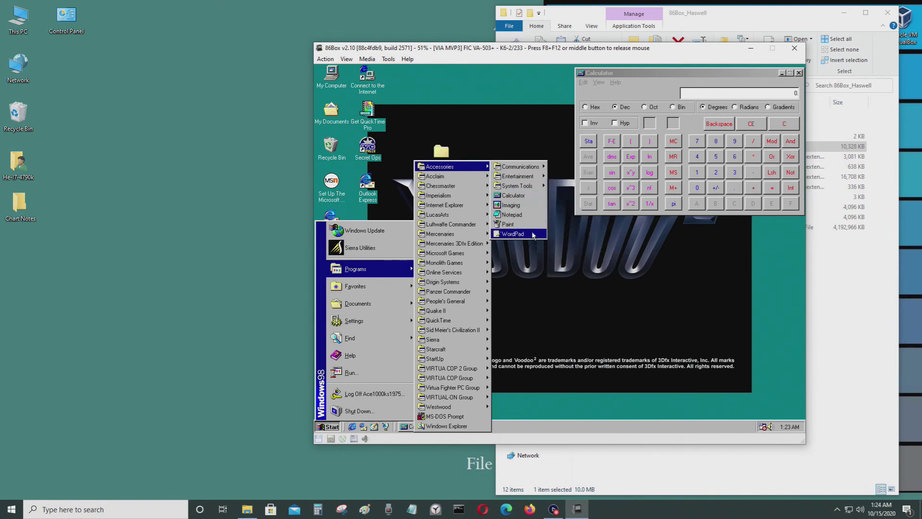
left_click(532, 234)
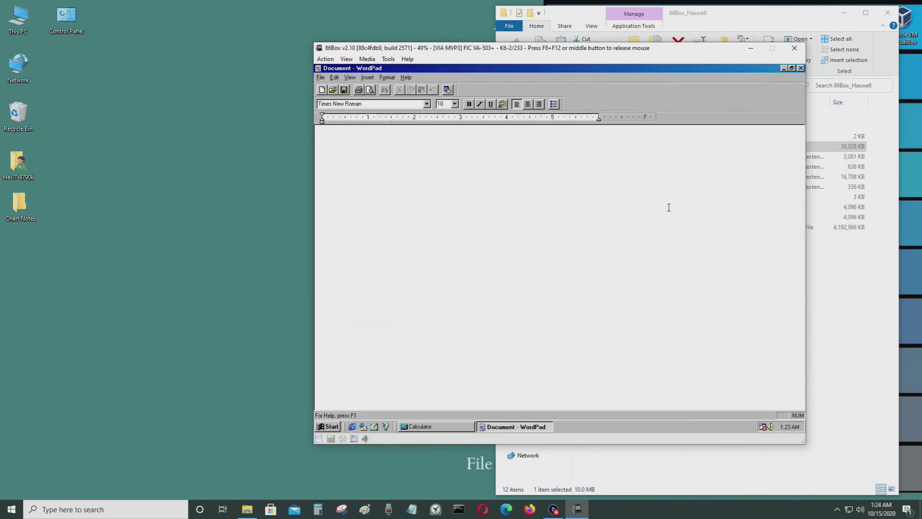
Restore WordPad to a smaller window lower right, then browse Start to Programs > Accessories.
left_click(792, 68)
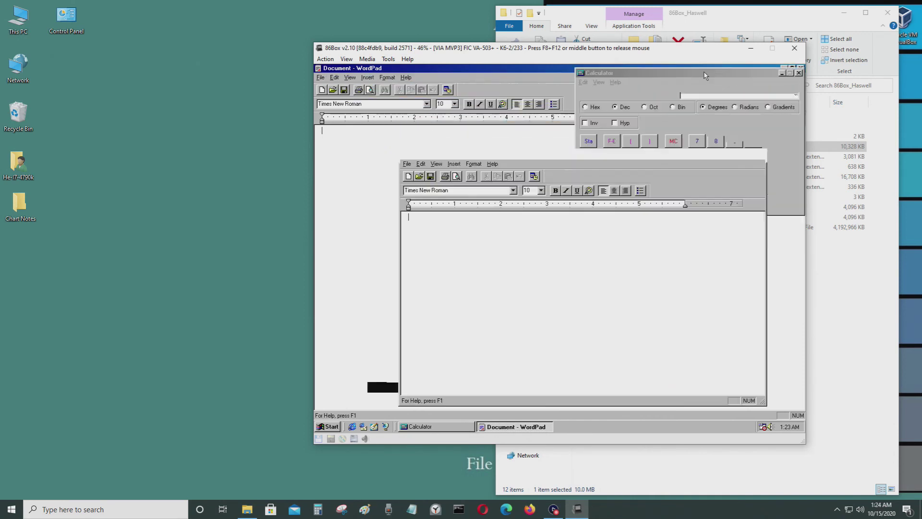
left_click_drag(535, 157, 568, 167)
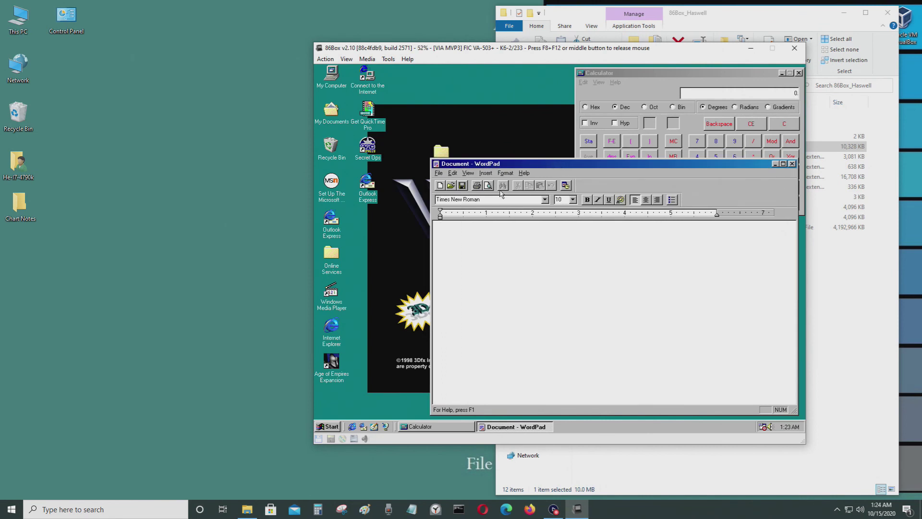
left_click(332, 427)
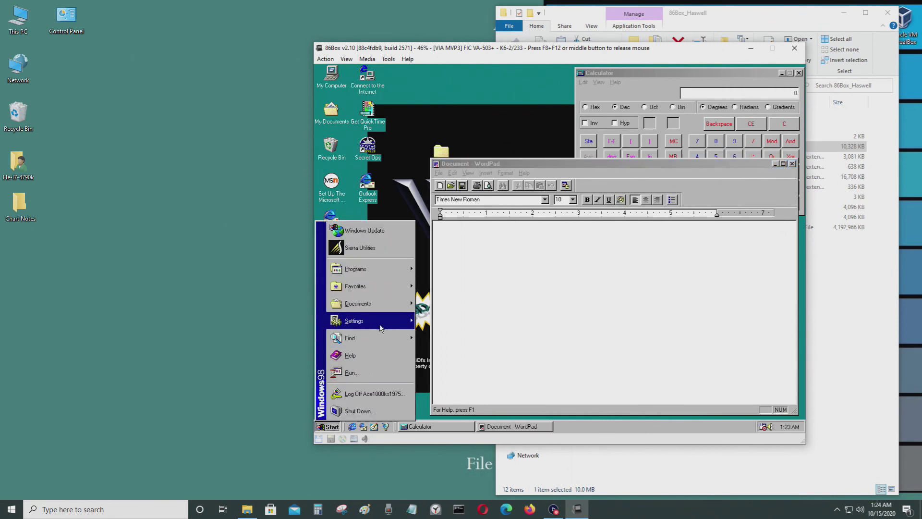
mouse_move(382, 327)
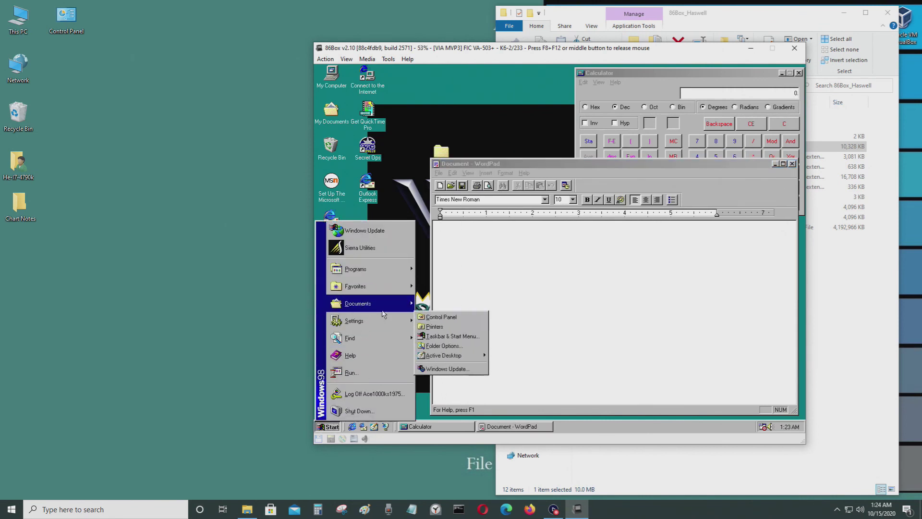
mouse_move(383, 310)
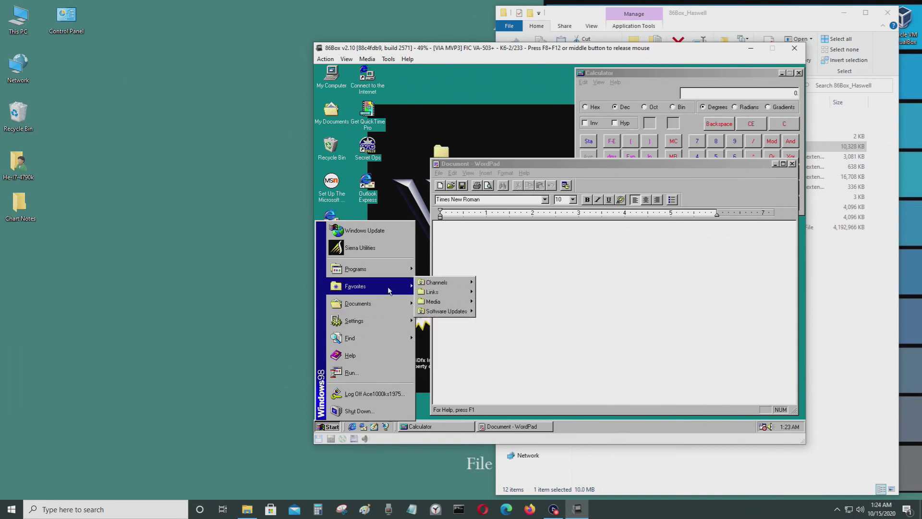
mouse_move(389, 273)
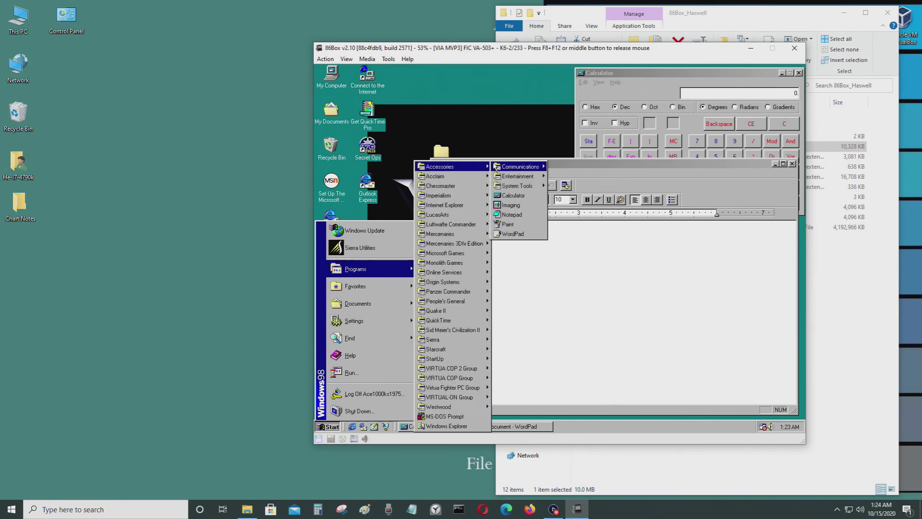
Launch Notepad, switch 86Box to full screen, narrow Notepad, and browse Start > Programs.
left_click(509, 214)
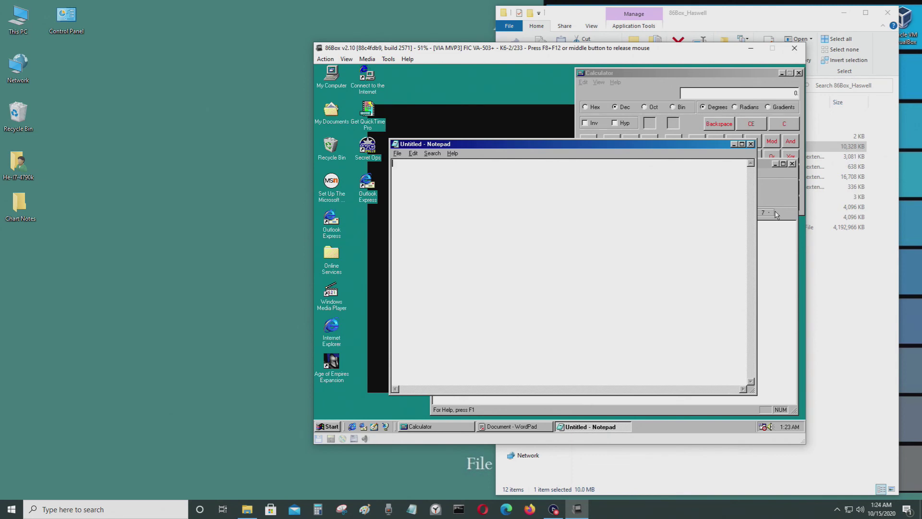
key("ctrl+alt+Page_Up")
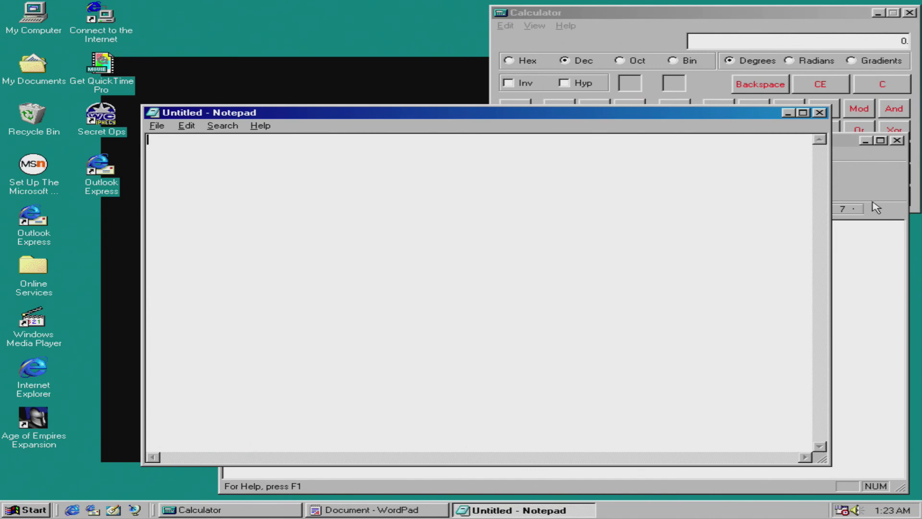
left_click_drag(821, 203, 552, 203)
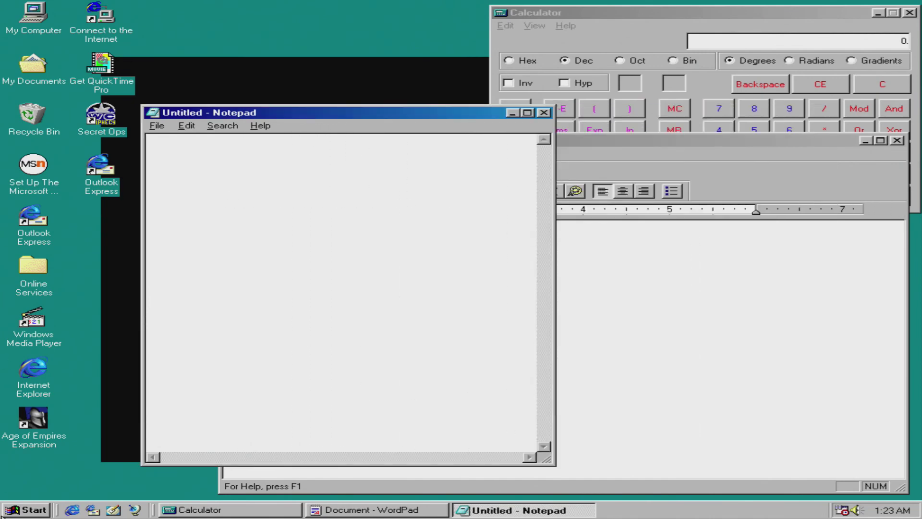
left_click(25, 509)
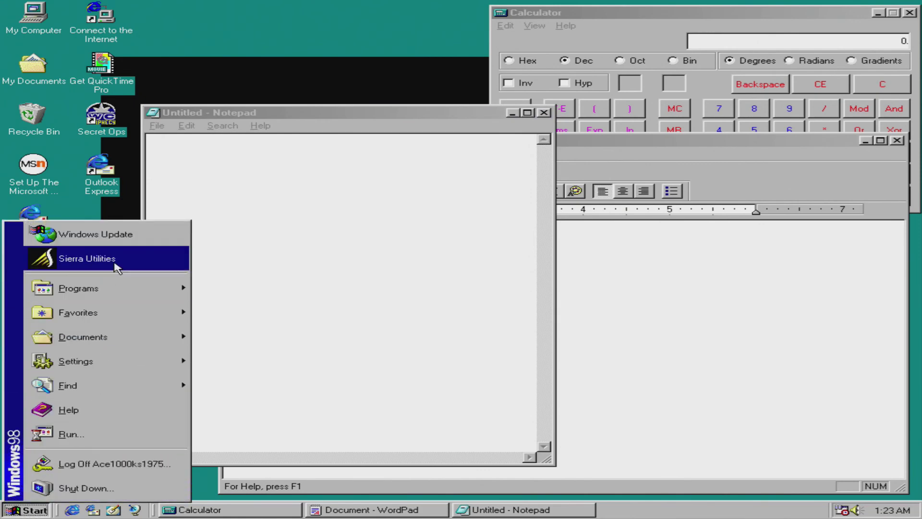
mouse_move(175, 287)
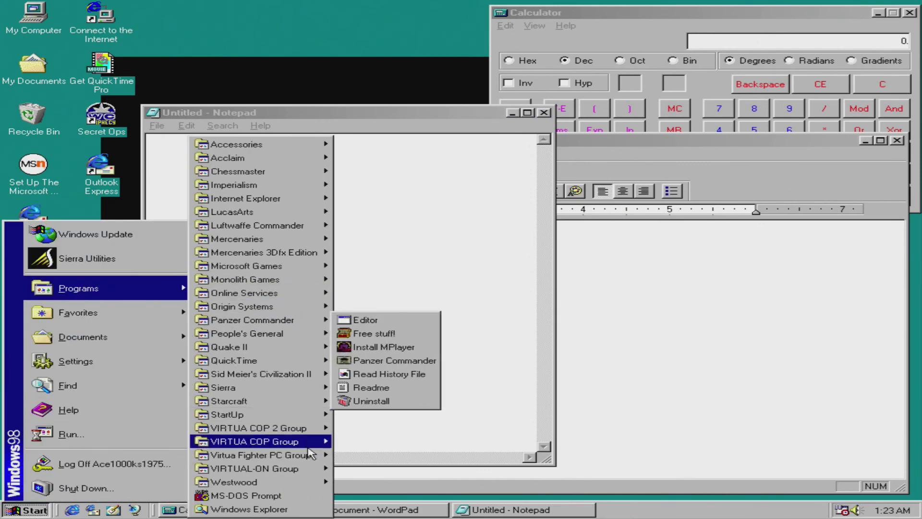
Launch MS-DOS Prompt from Programs, then Paint from Start > Programs > Accessories.
left_click(284, 495)
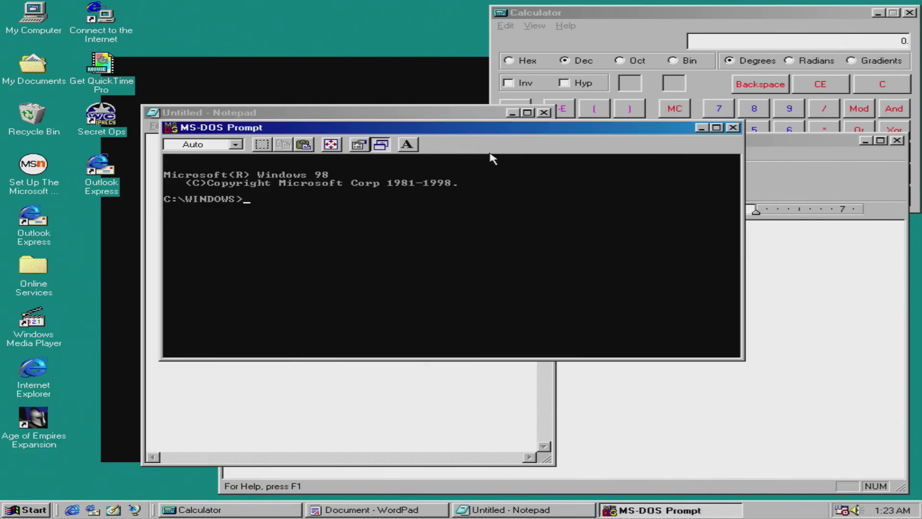
left_click(9, 513)
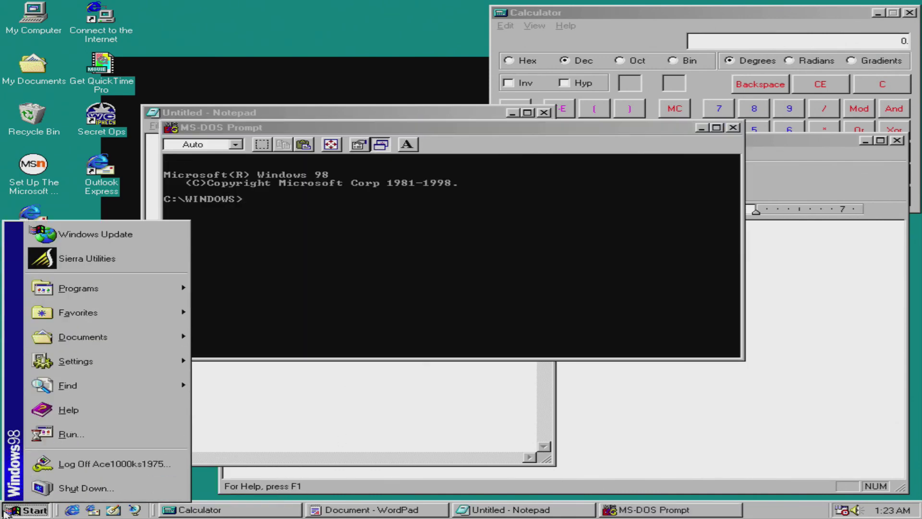
mouse_move(104, 297)
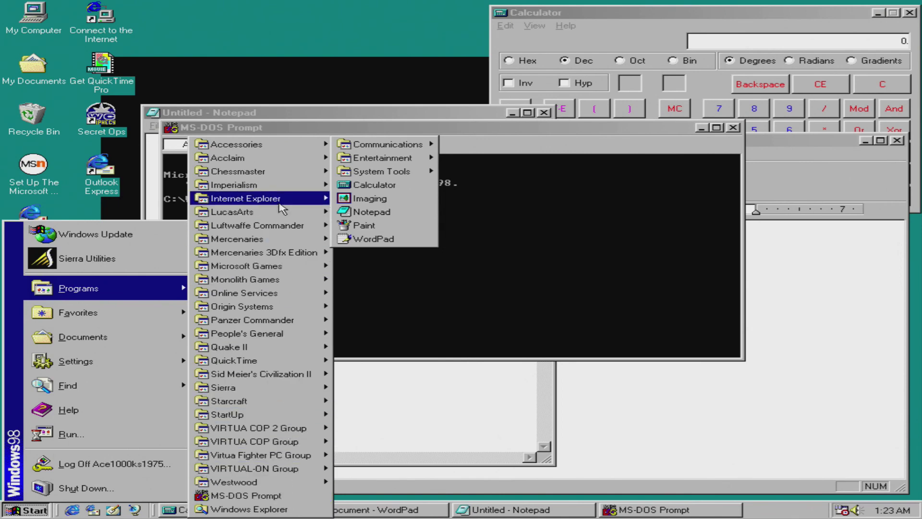
mouse_move(280, 204)
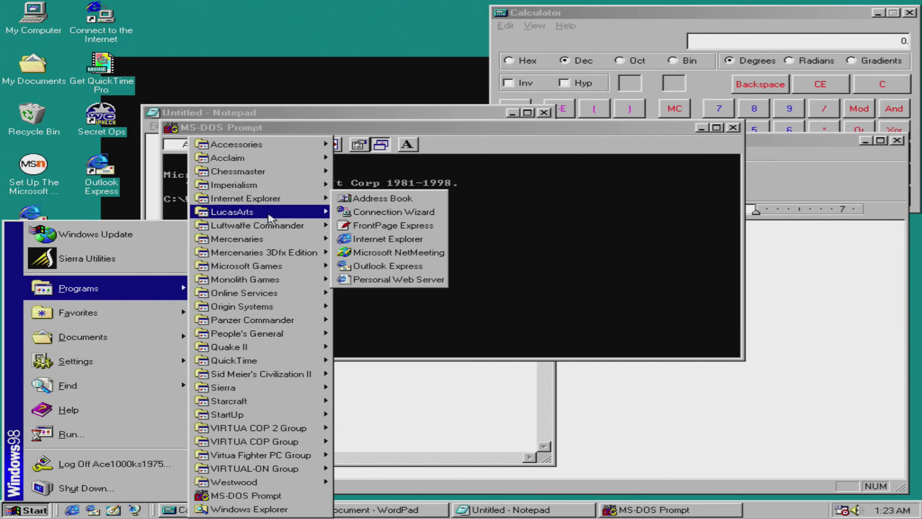
mouse_move(272, 218)
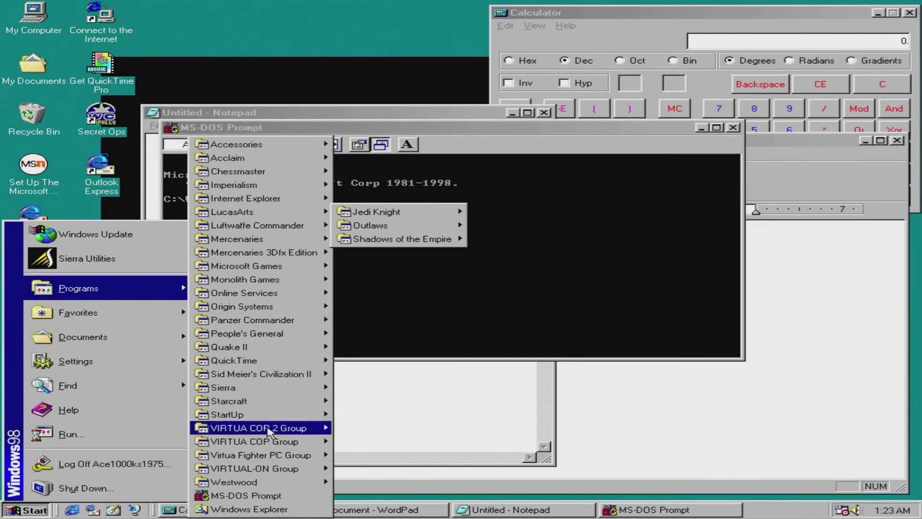
mouse_move(271, 413)
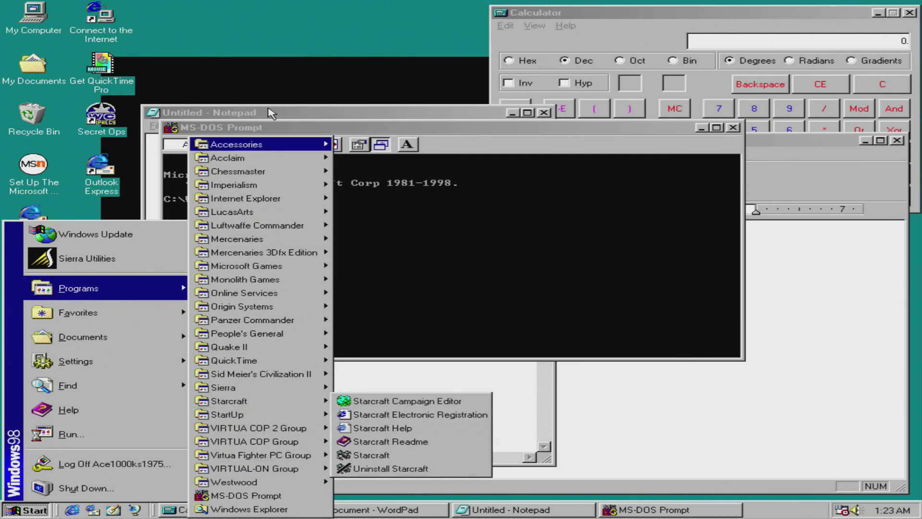
mouse_move(272, 150)
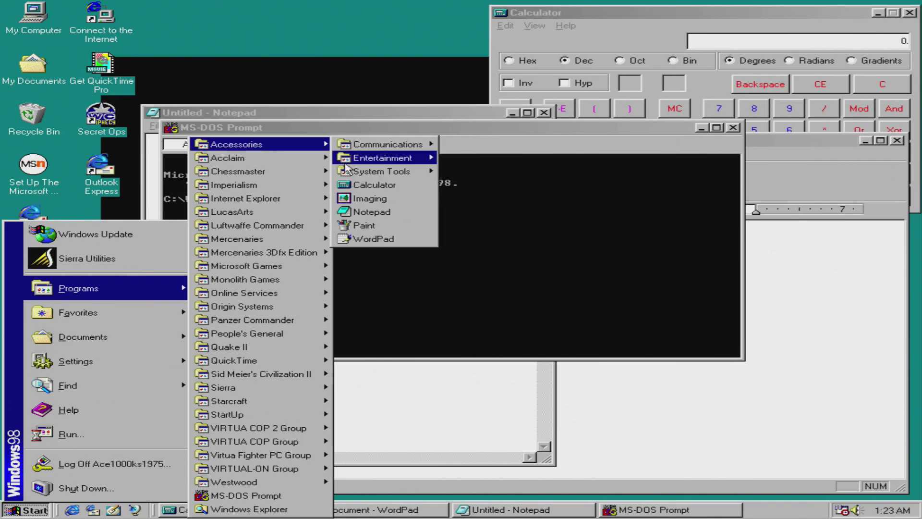
left_click(395, 226)
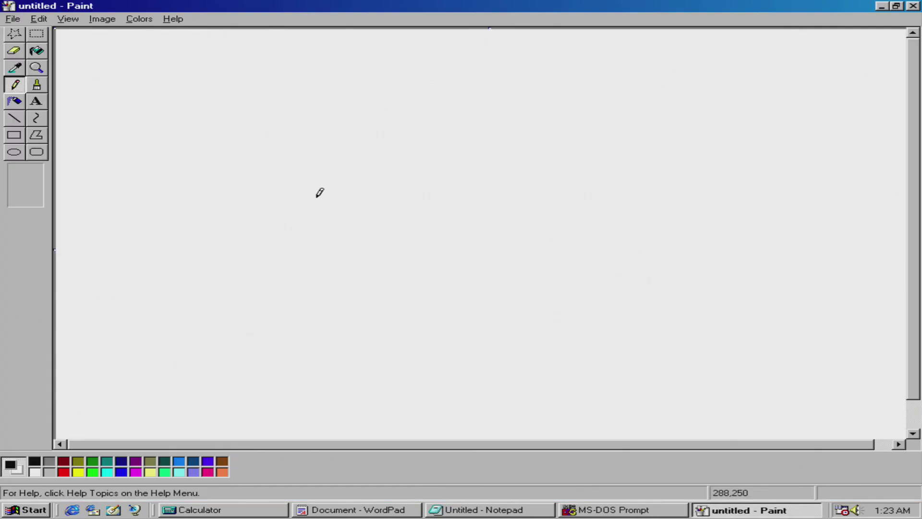
Draw a freehand line in Paint, exit full screen, recapture the mouse, and close Paint.
mouse_move(316, 197)
left_mouse_down()
mouse_move(405, 208)
mouse_move(612, 187)
mouse_move(275, 179)
mouse_move(620, 136)
mouse_move(289, 351)
mouse_move(394, 244)
mouse_move(222, 144)
mouse_move(841, 128)
mouse_move(430, 100)
mouse_move(418, 89)
left_mouse_up()
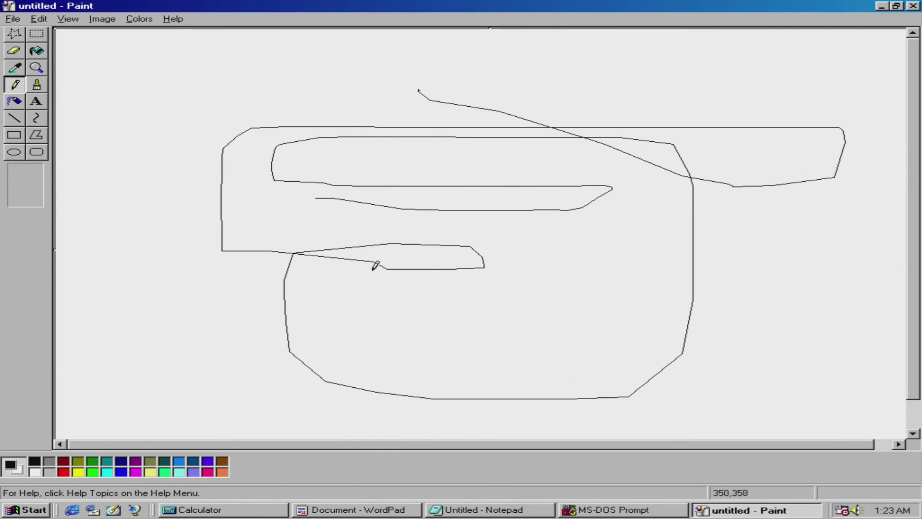
key("ctrl+alt+Page_Down")
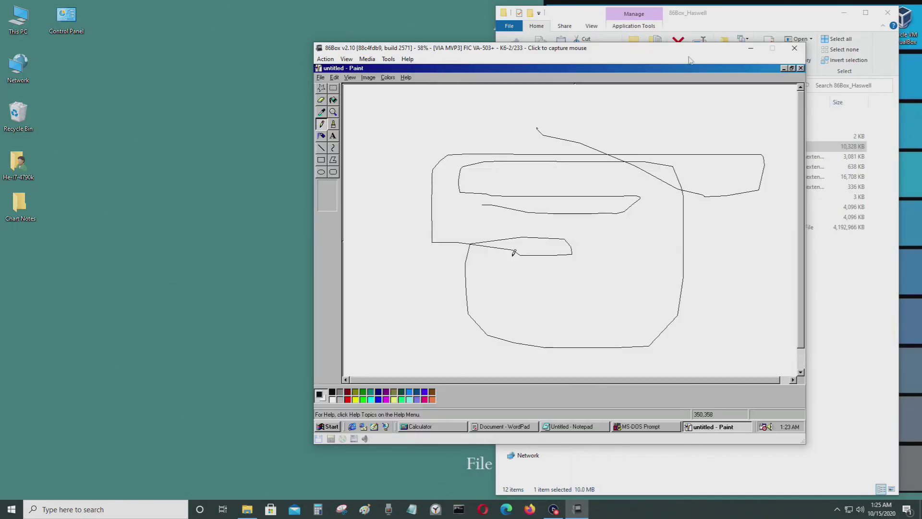
left_click_drag(595, 50, 509, 50)
left_click(660, 73)
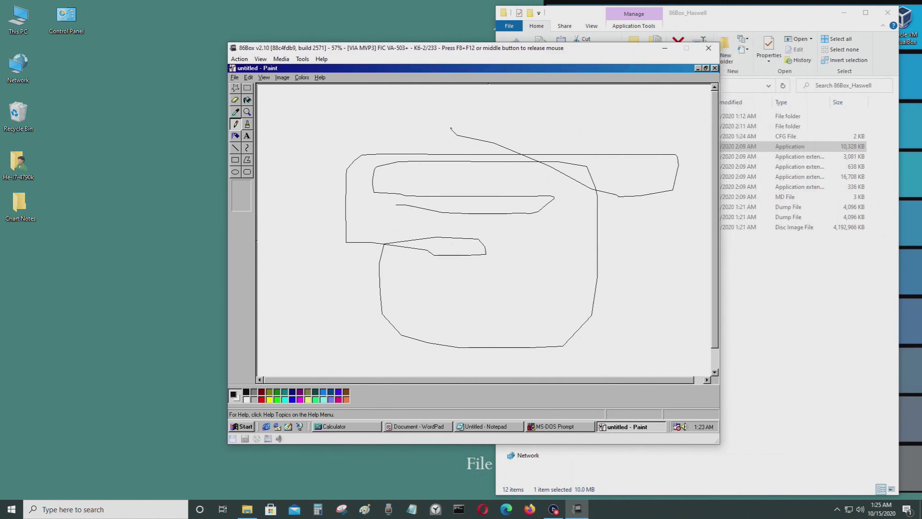
left_click(714, 68)
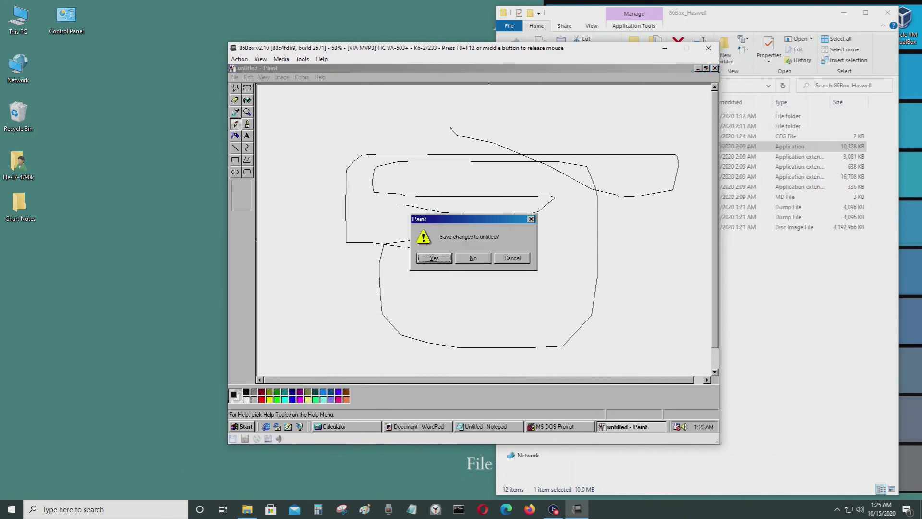
Discard the Paint drawing with No, then open and dismiss the Start menu twice.
left_click(477, 260)
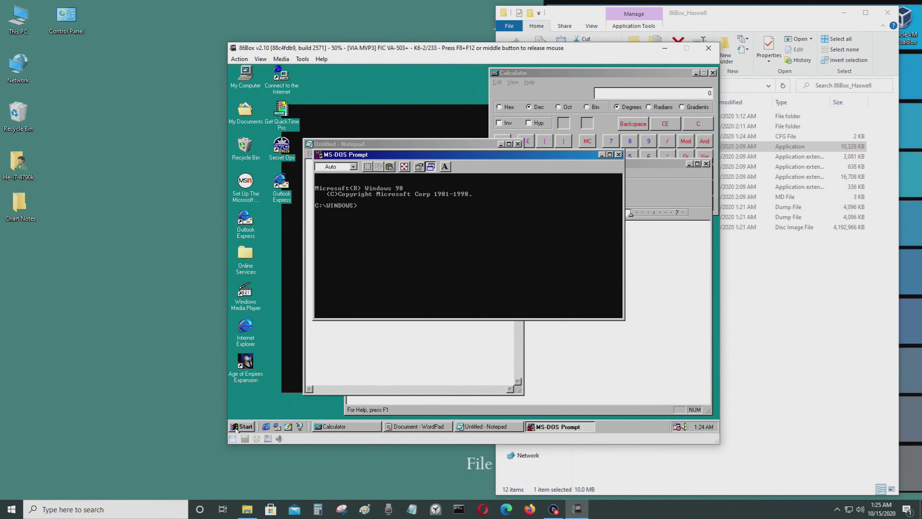
left_click(237, 426)
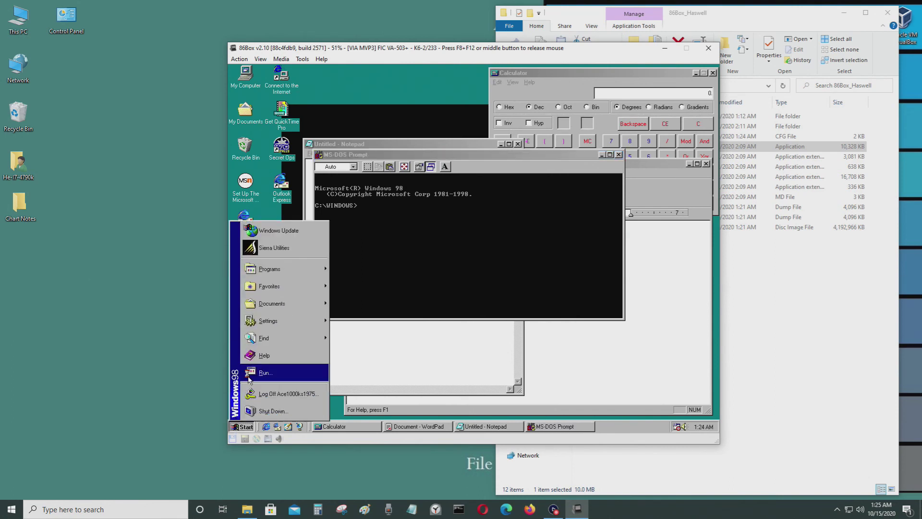
mouse_move(272, 315)
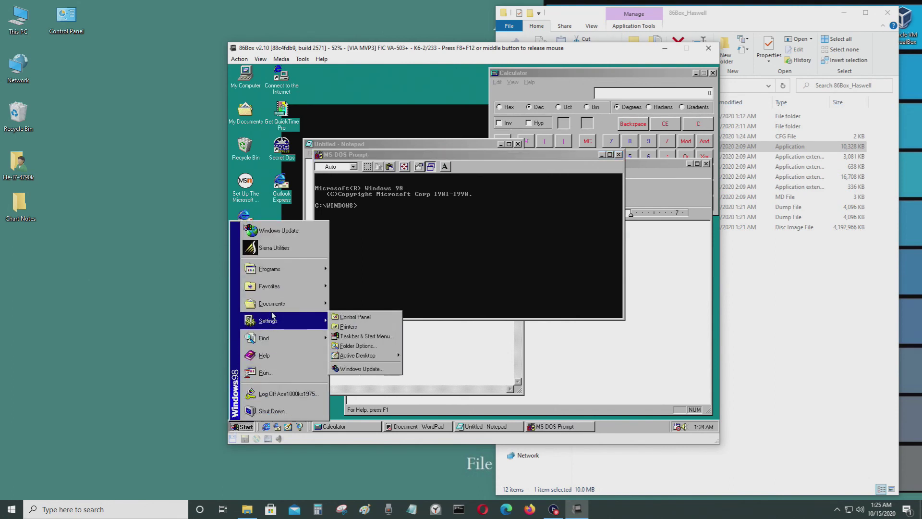
left_click(428, 284)
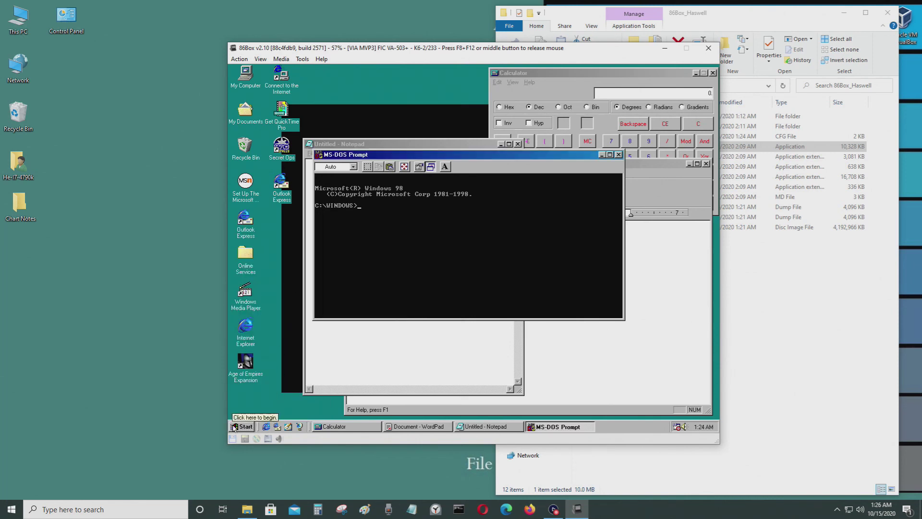
left_click(234, 427)
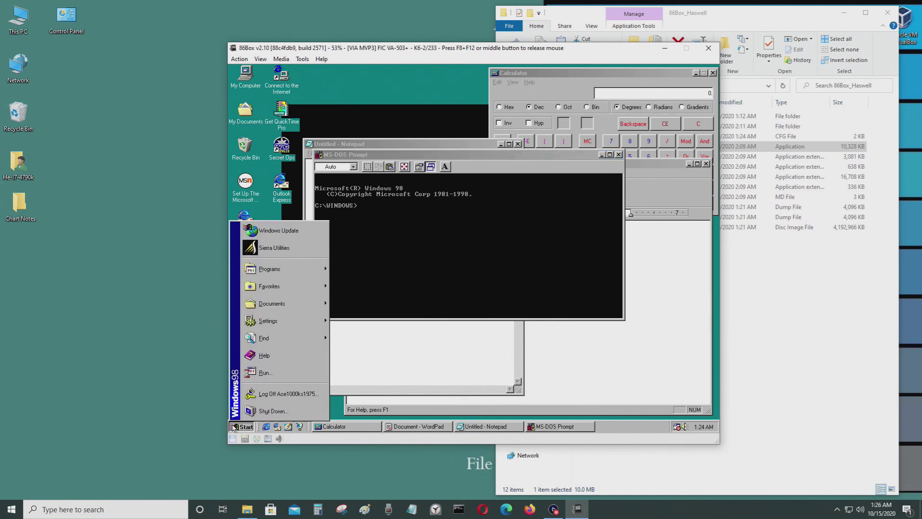
left_click(428, 257)
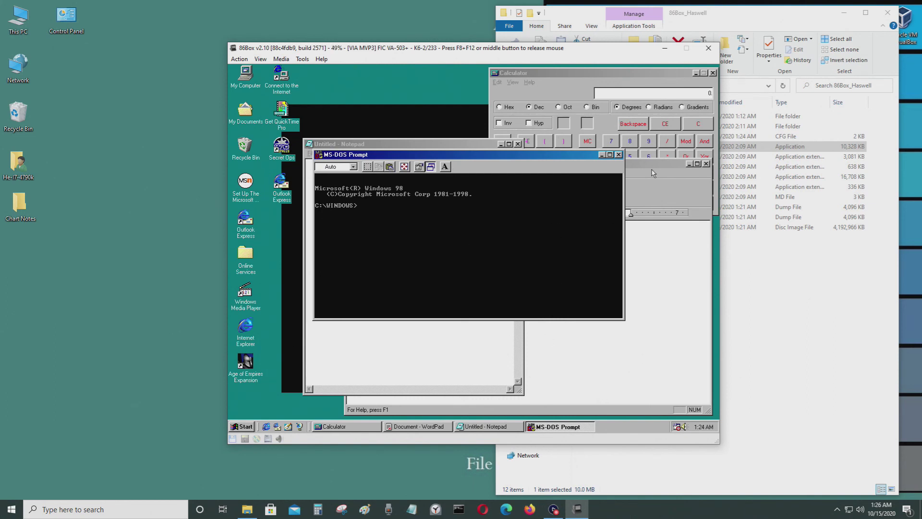
Close the MS-DOS Prompt, Notepad, WordPad and Calculator windows.
left_click(619, 154)
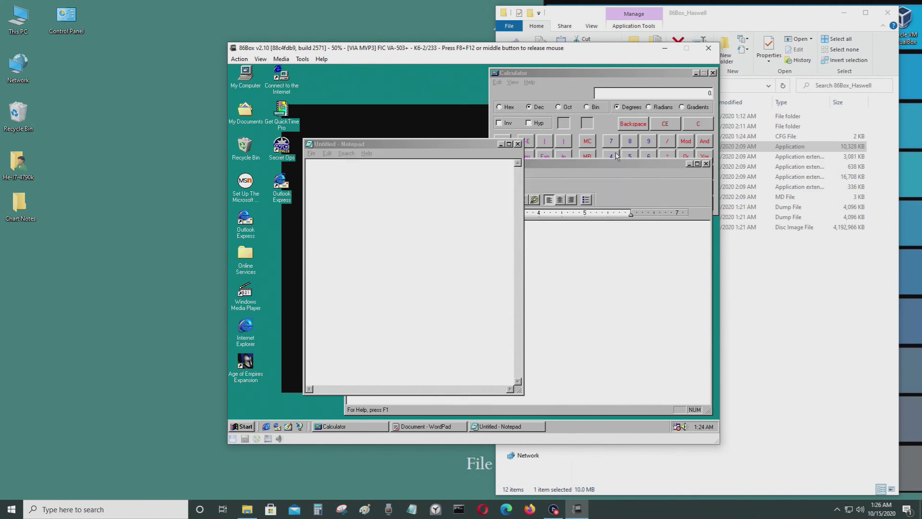
left_click(518, 144)
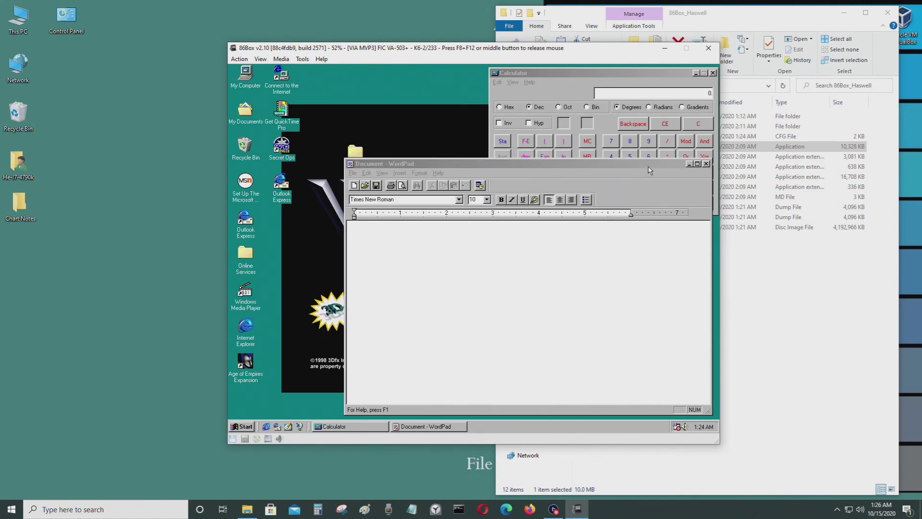
left_click_drag(648, 165, 578, 158)
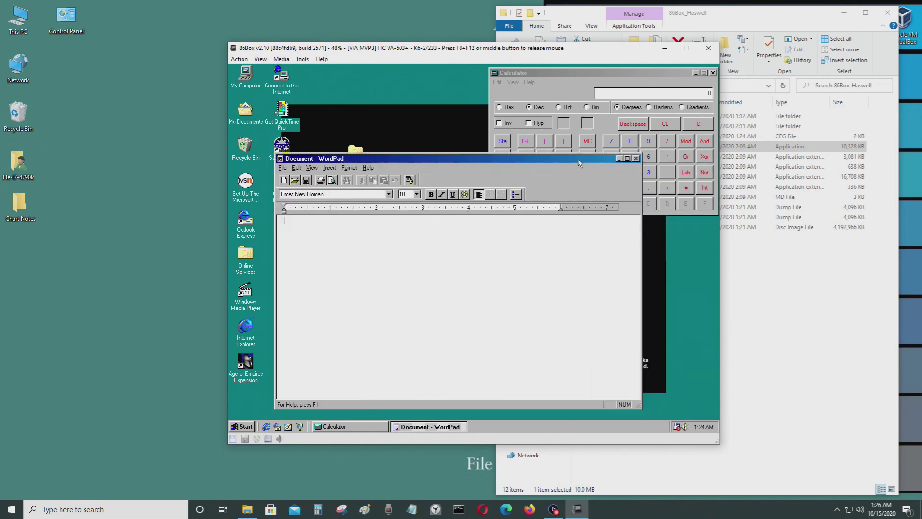
left_click(636, 159)
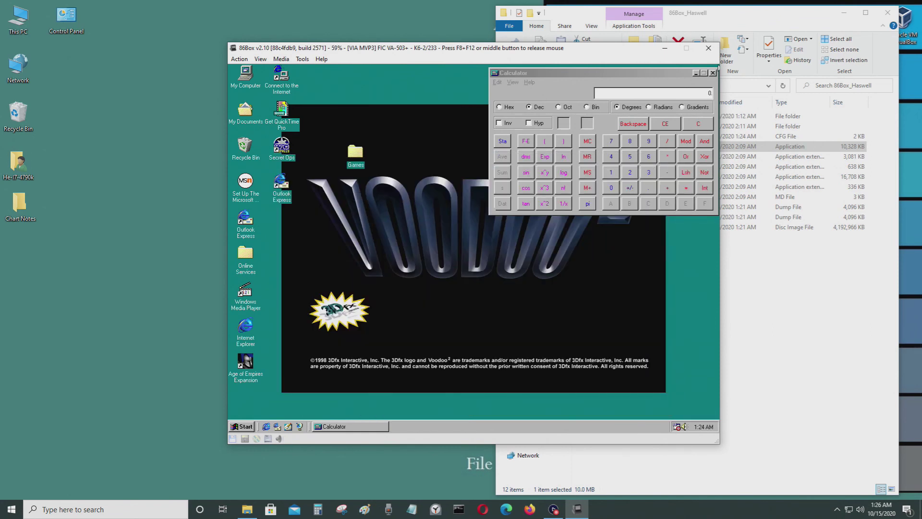
left_click(713, 73)
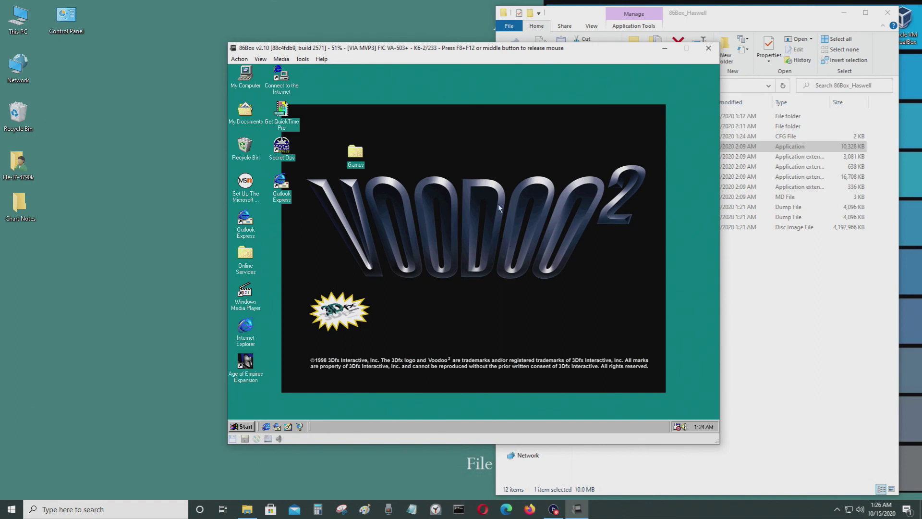
Shut down Windows 98 through Start > Shut Down, confirming with OK.
left_click(243, 425)
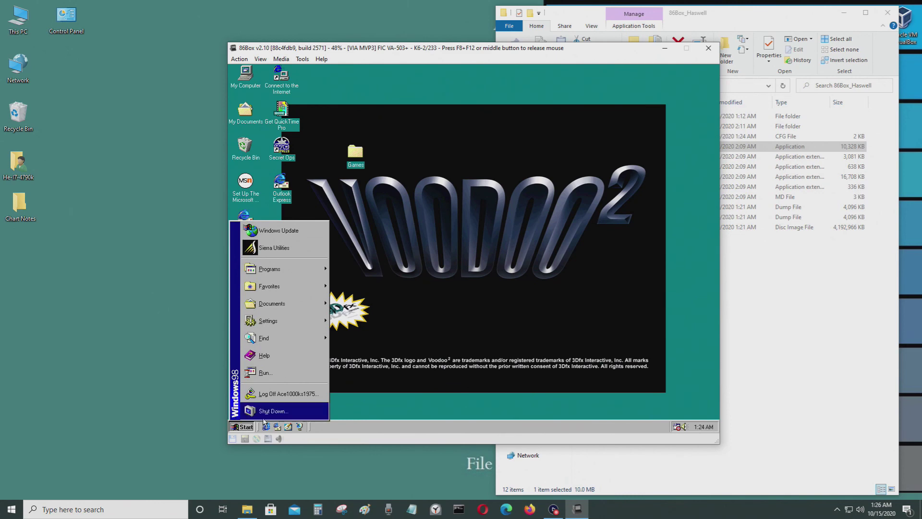
left_click(272, 410)
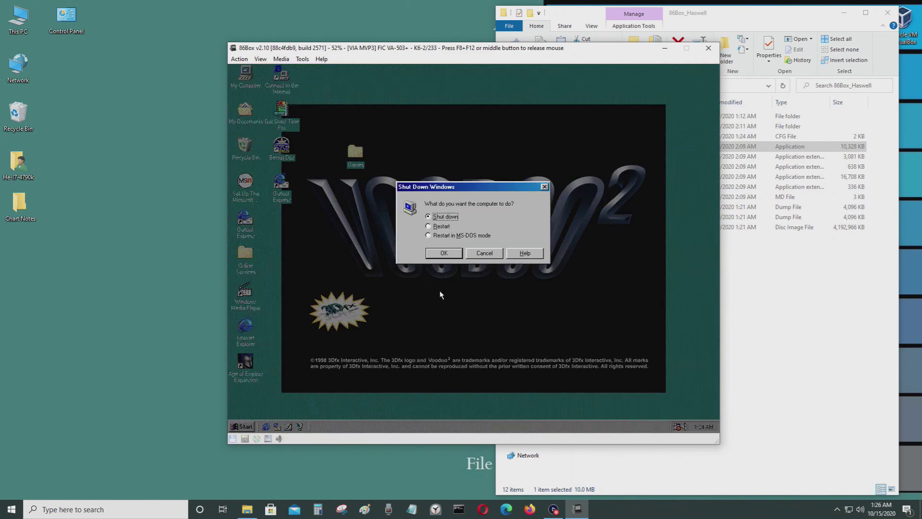
left_click(443, 253)
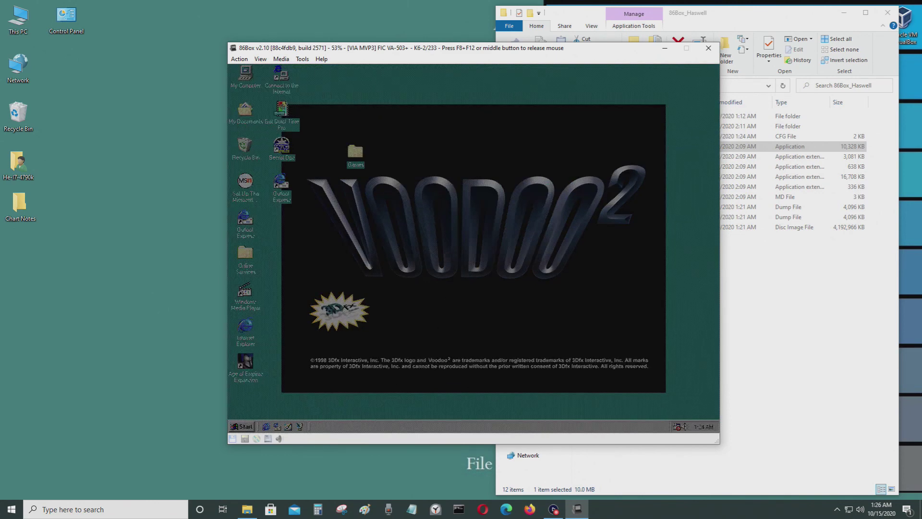